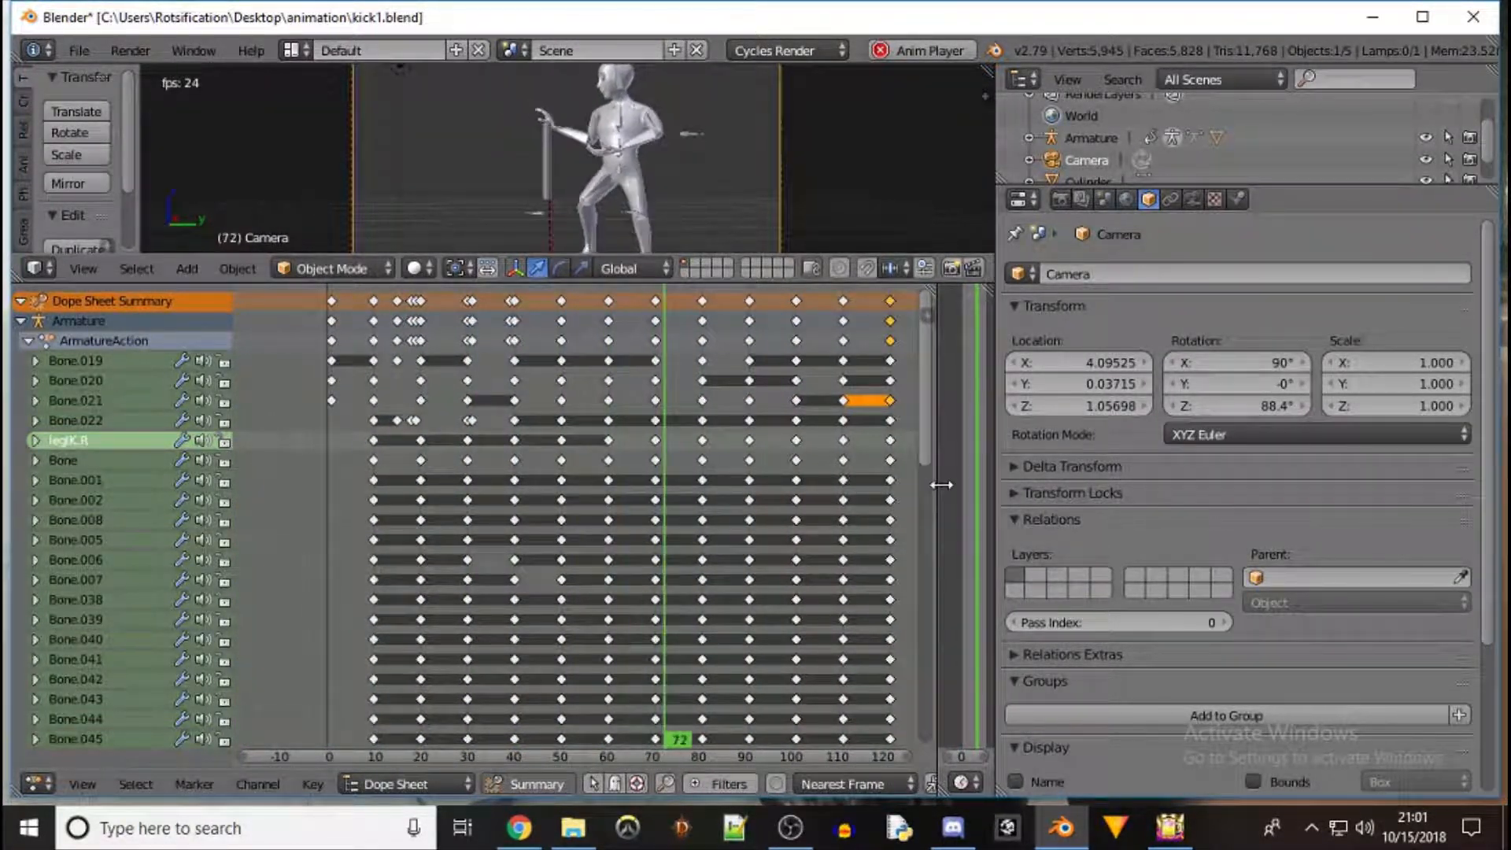
- Enlarge the 3D viewport and move the legIK.R keyframe at frame 120 about 7 frames earlier in the dope sheet
drag(688, 284, 680, 332)
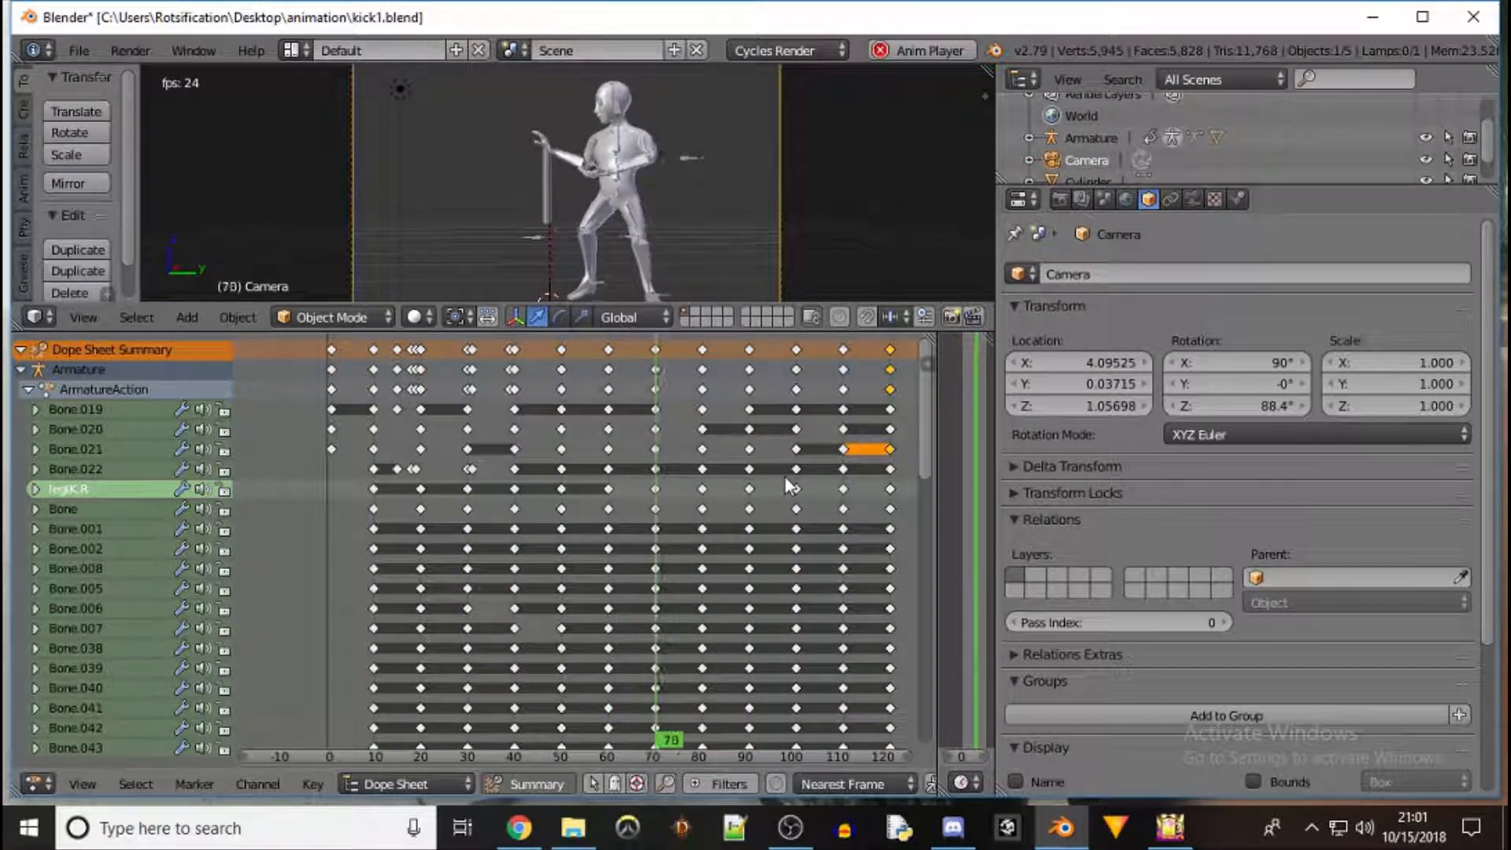
click(891, 489)
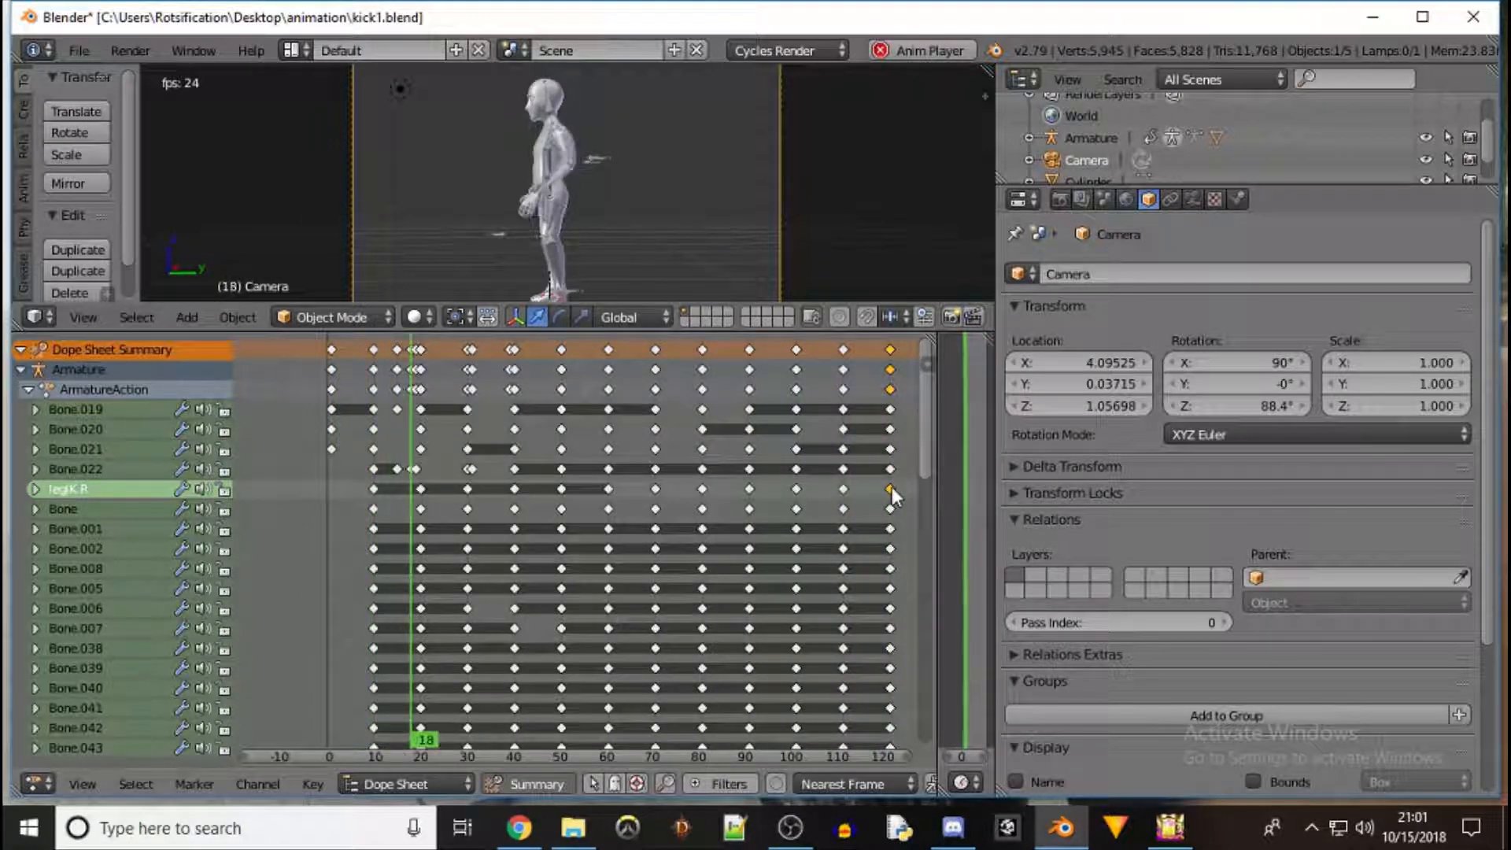
key(g)
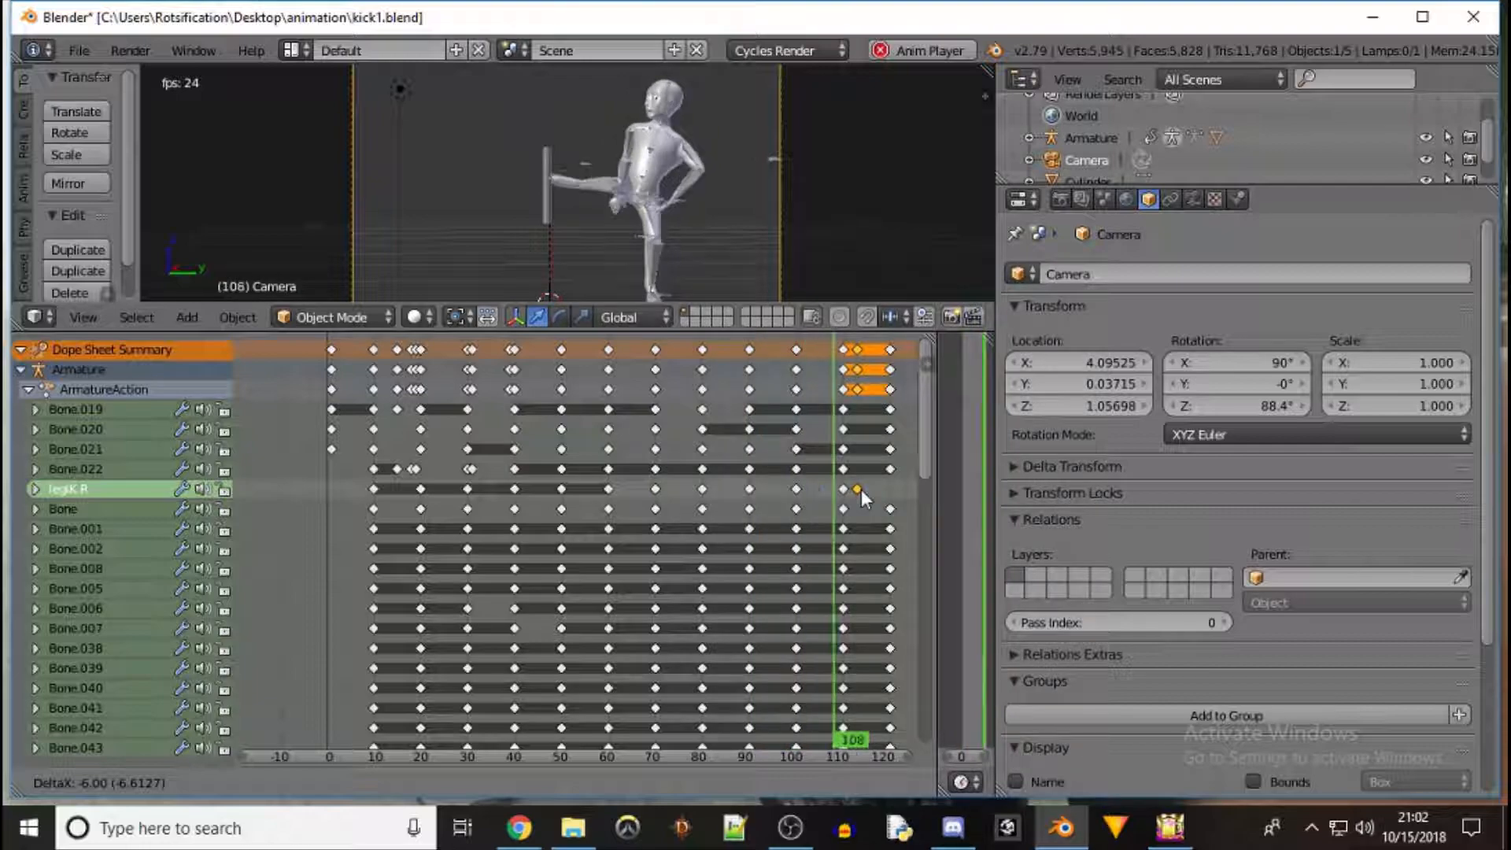
click(864, 498)
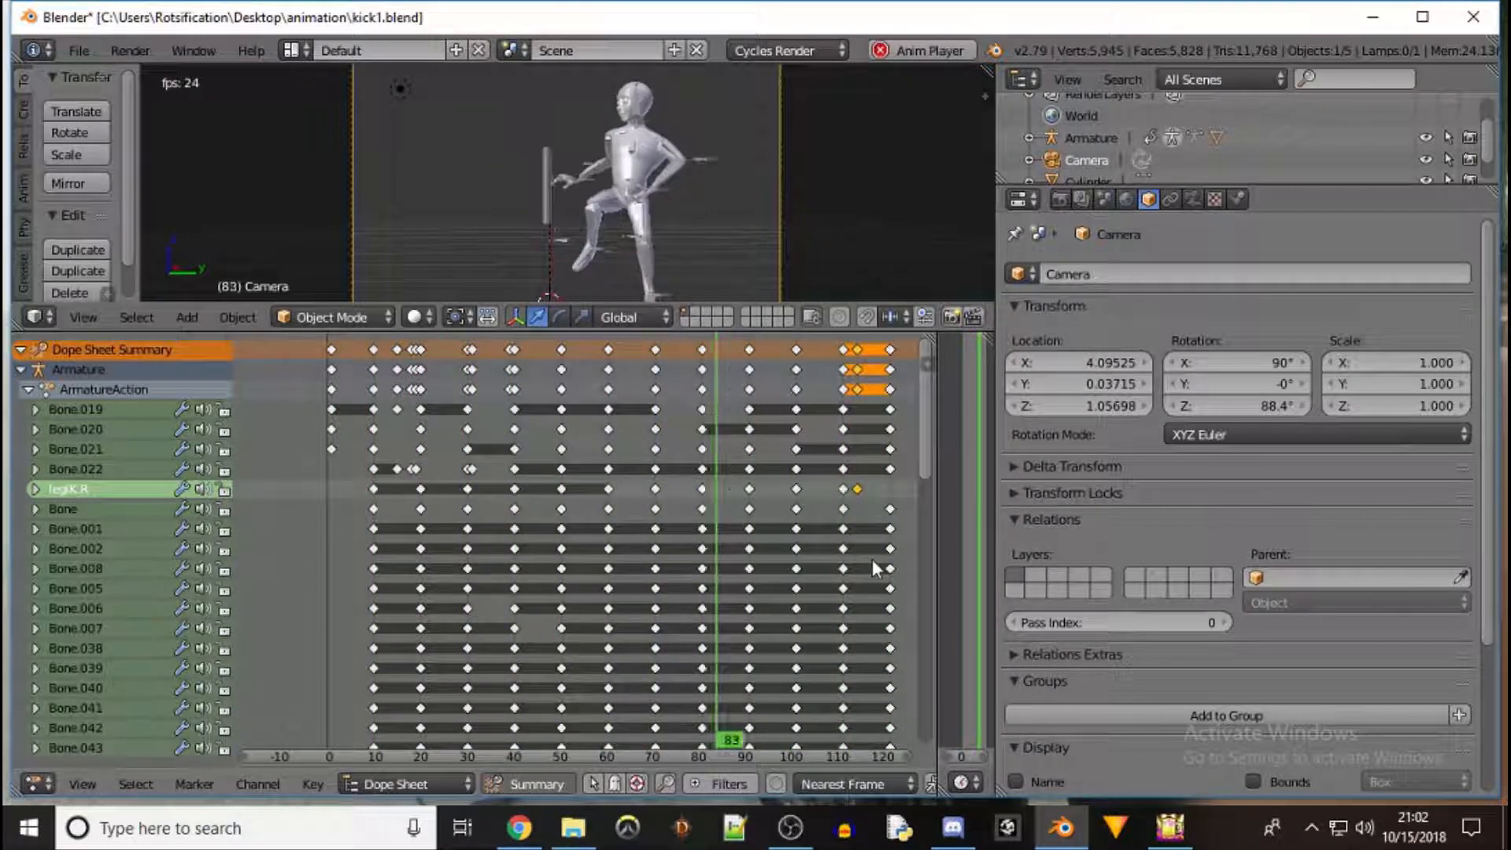
- Move the legIK.R keyframe at frame 110 about 4 frames earlier and bring that channel's last keyframe to about frame 110
click(844, 489)
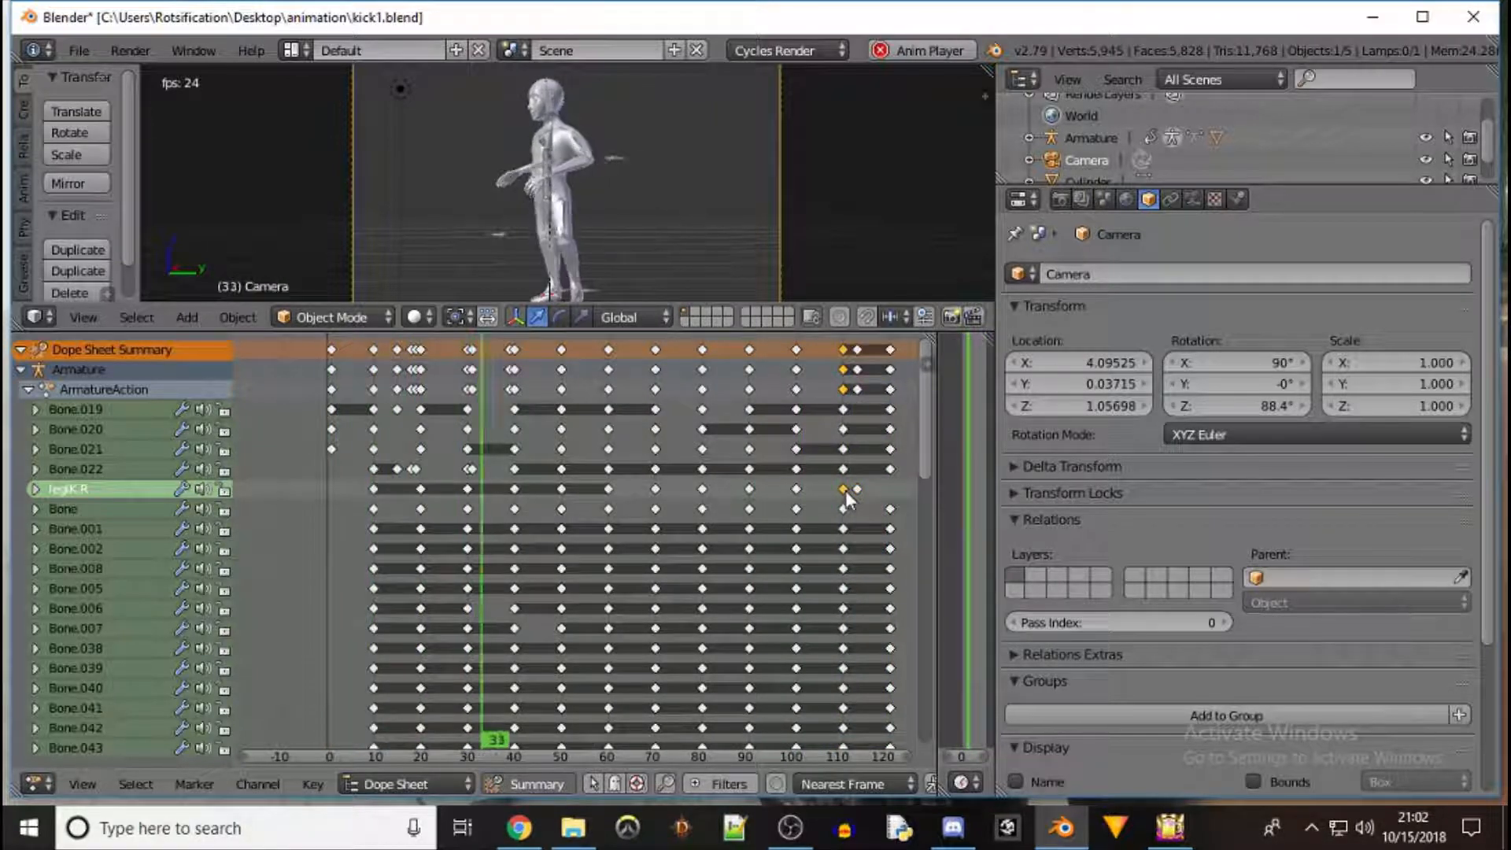
key(g)
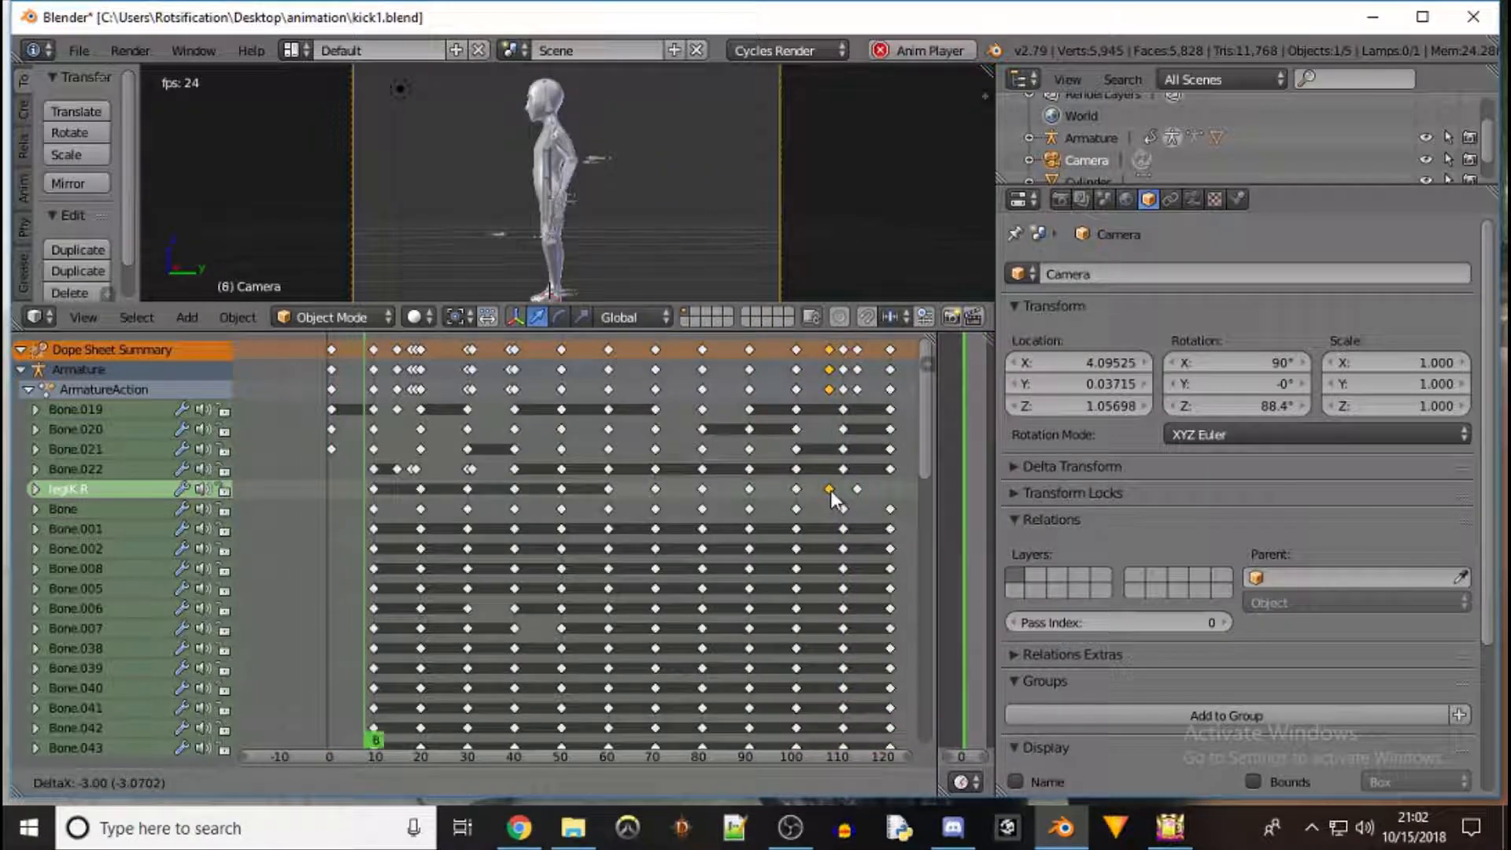
click(830, 498)
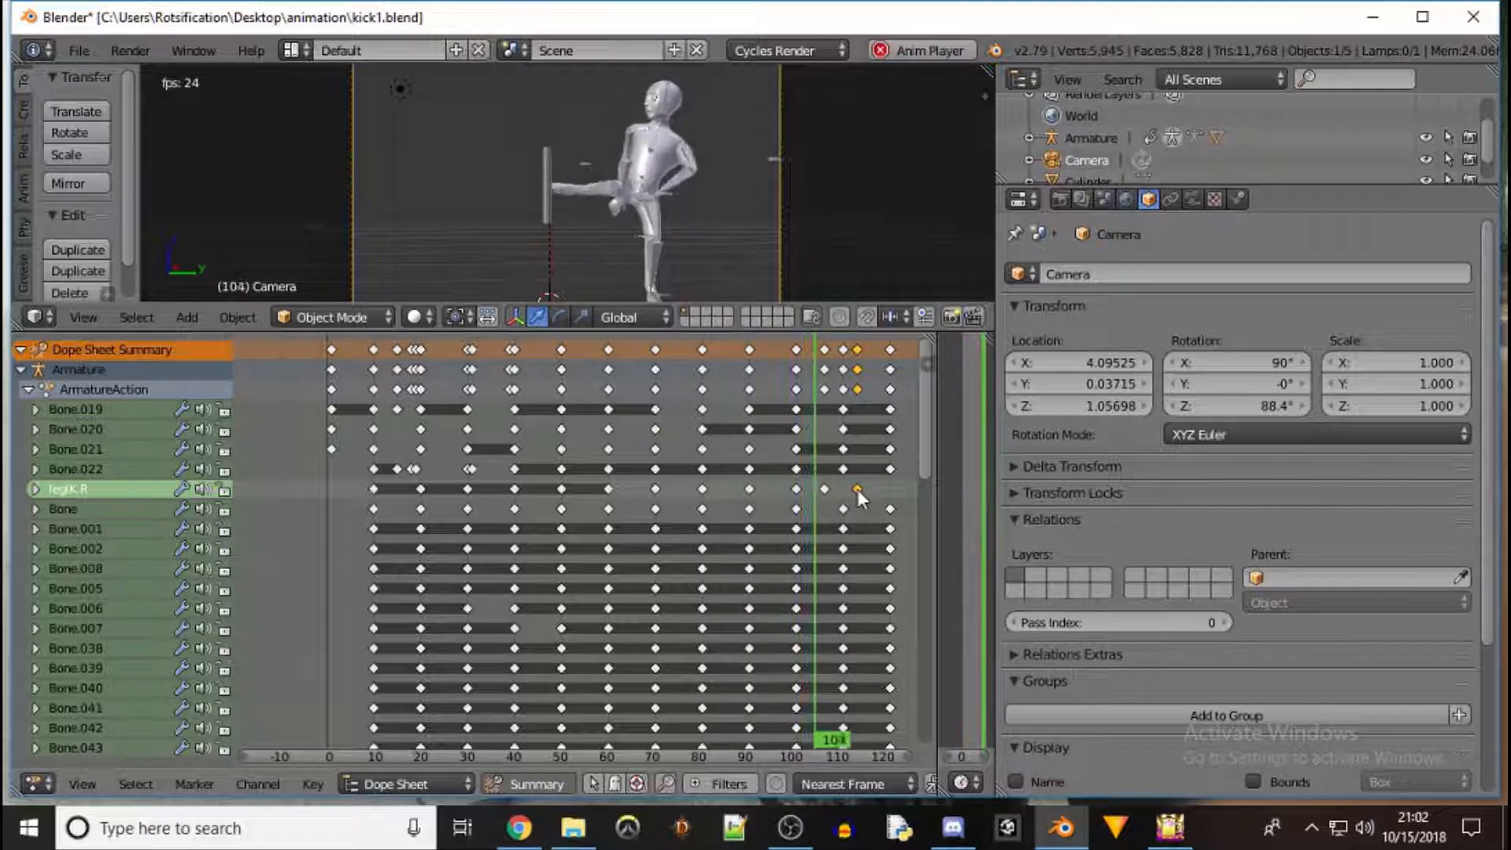
key(g)
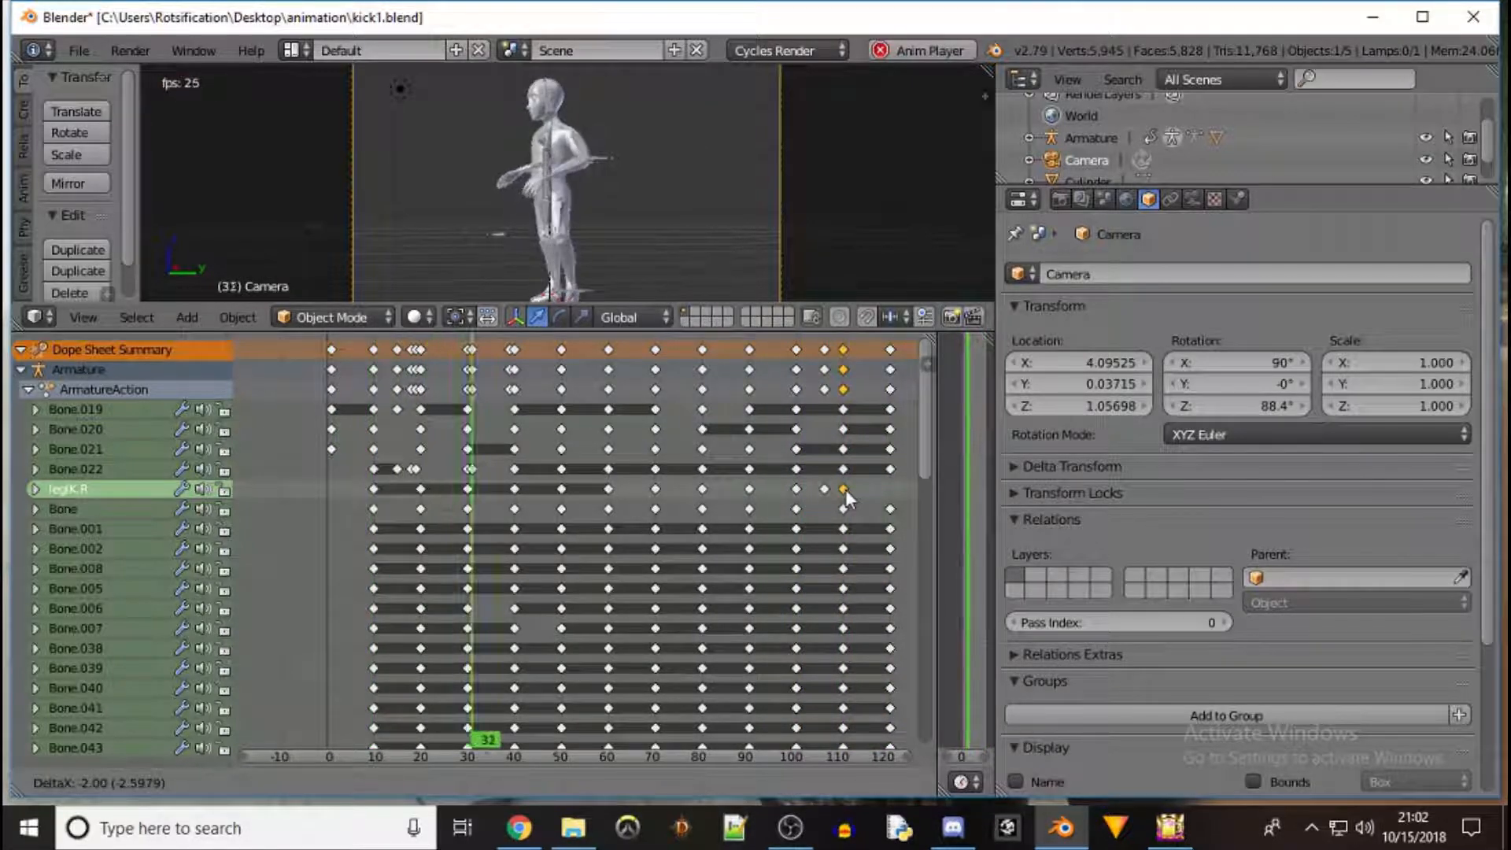
click(845, 497)
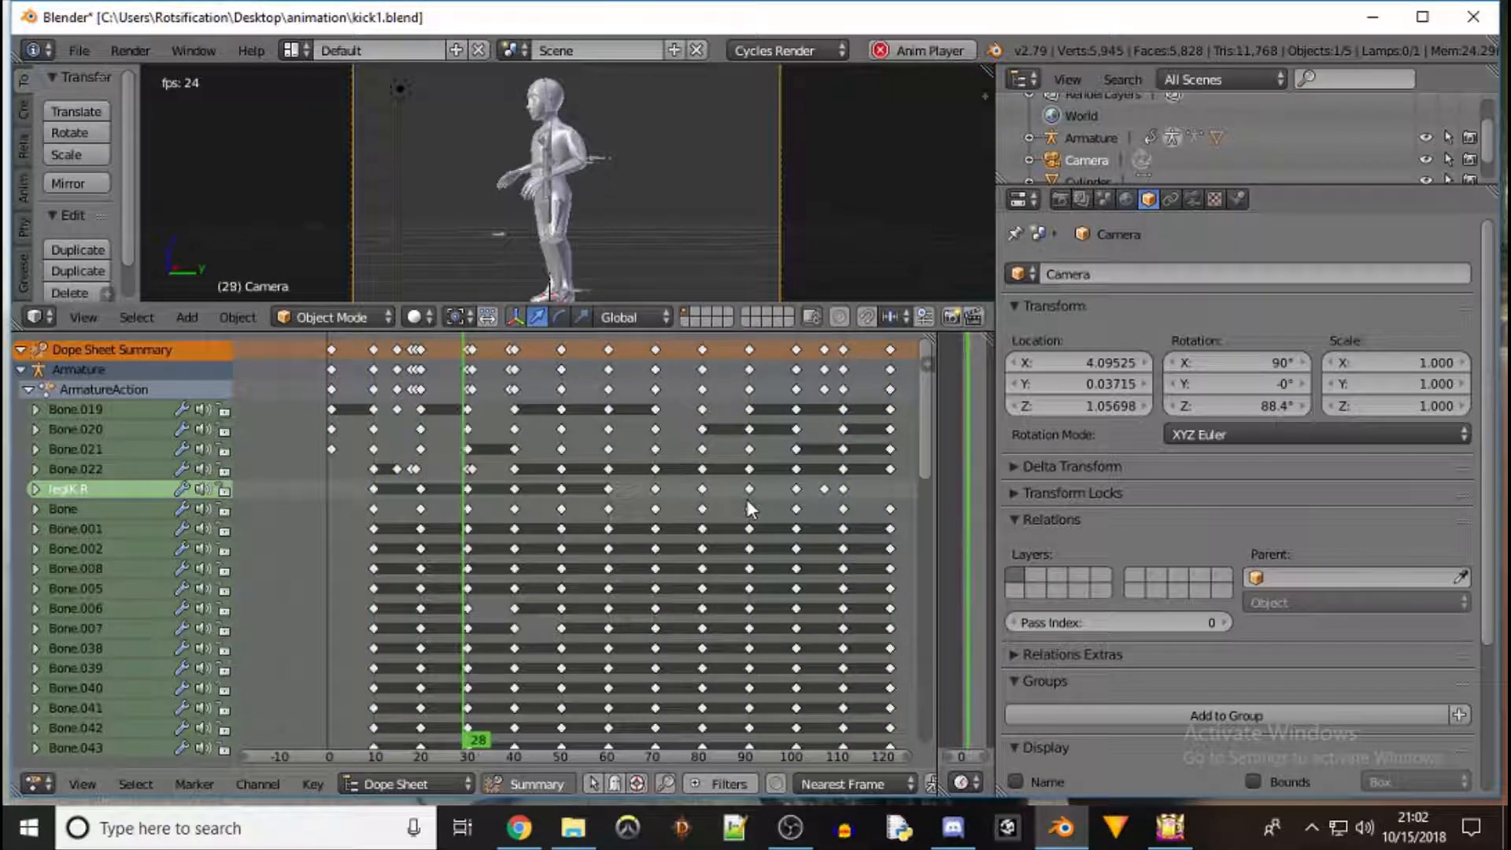
key(a)
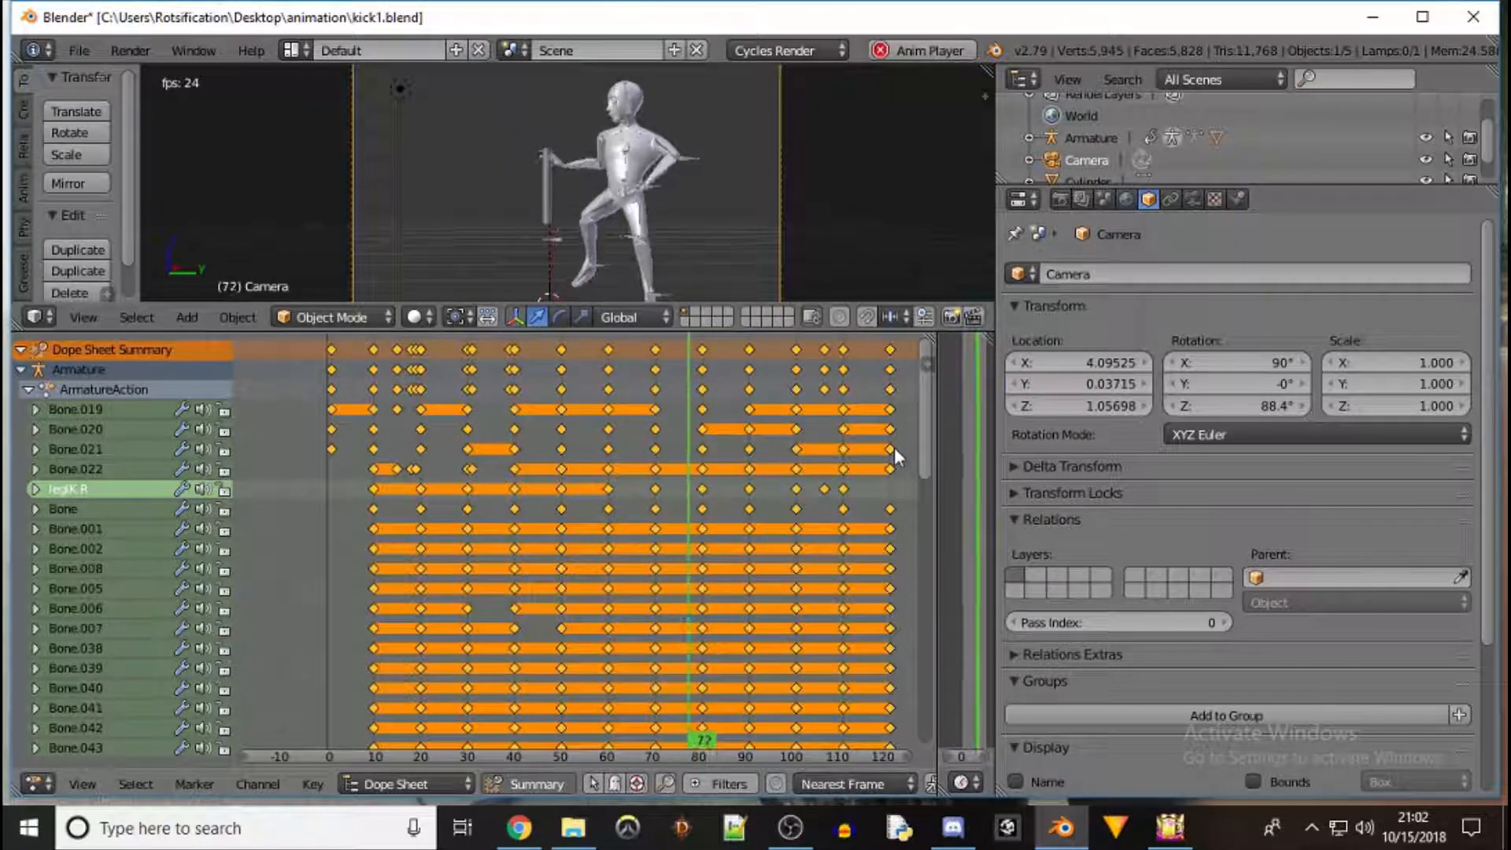
key(s)
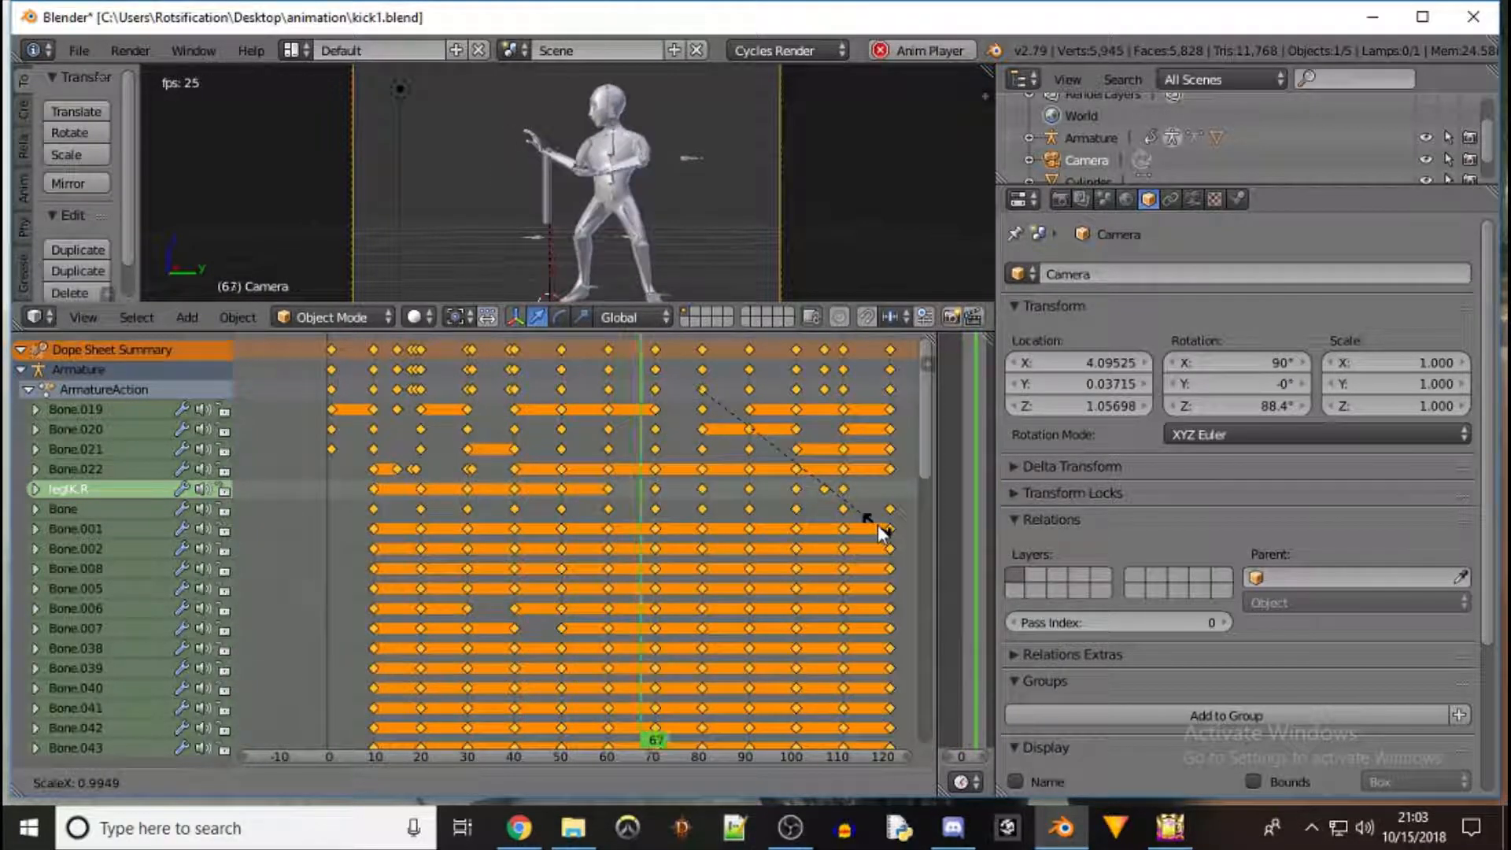
key(Escape)
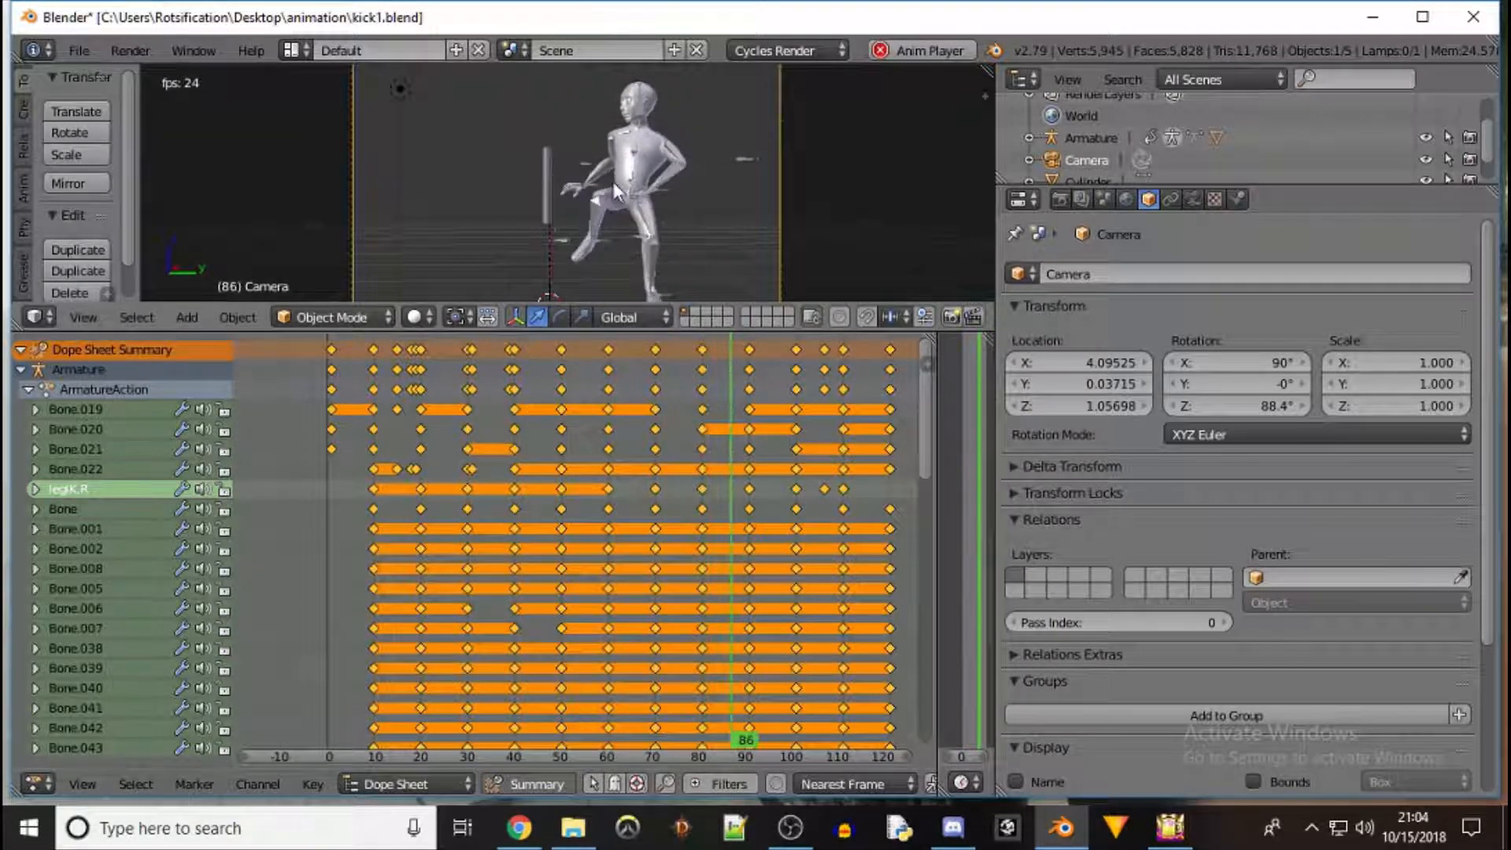
- Enlarge the 3D viewport, select Bone.021 in pose mode from the top view, and display its bone properties
drag(609, 329, 569, 678)
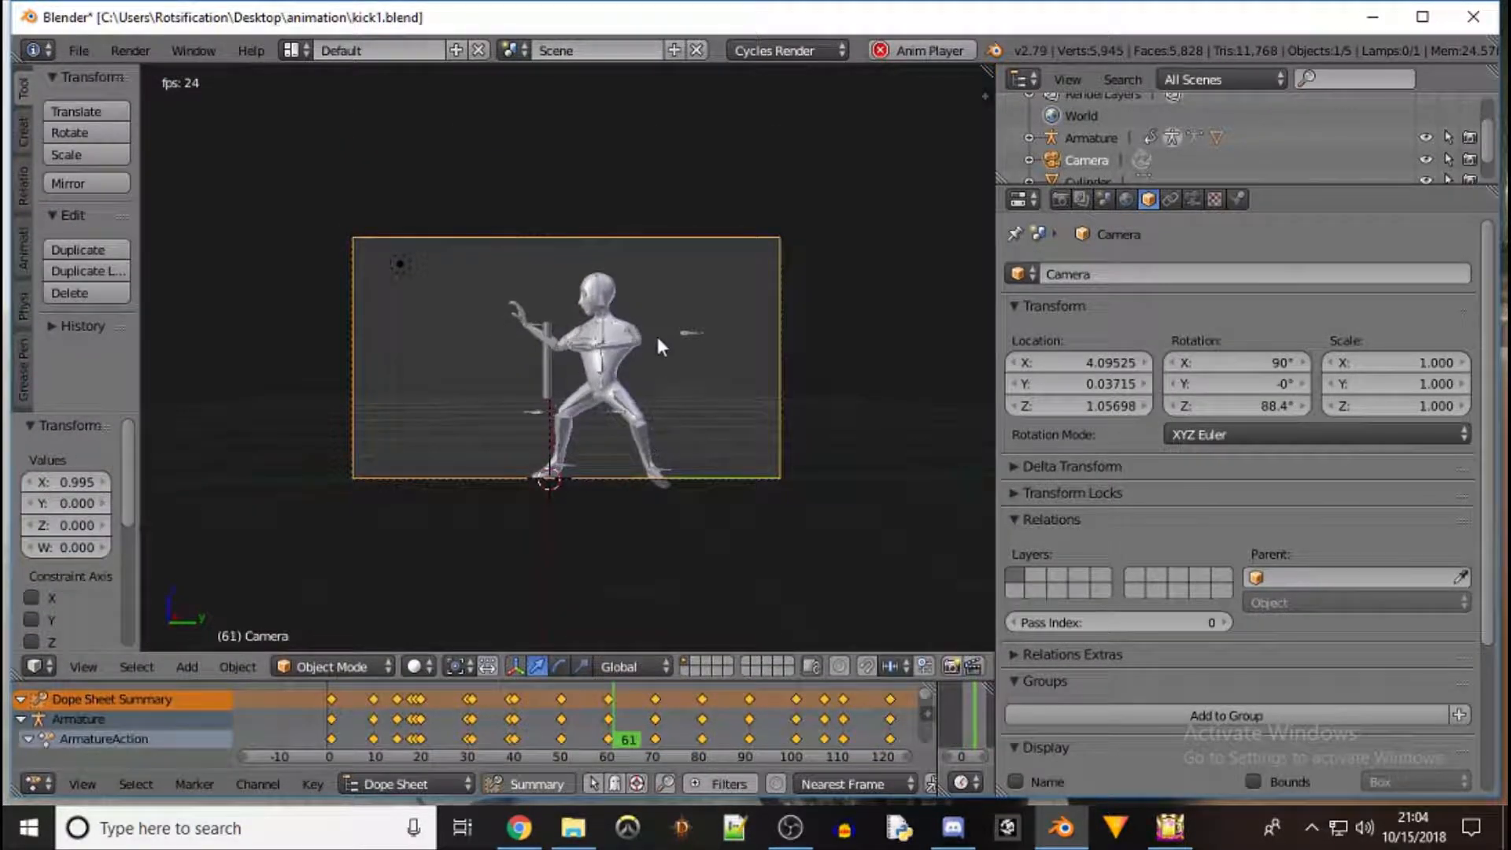
key(KP_7)
scroll(604, 350, up, 12)
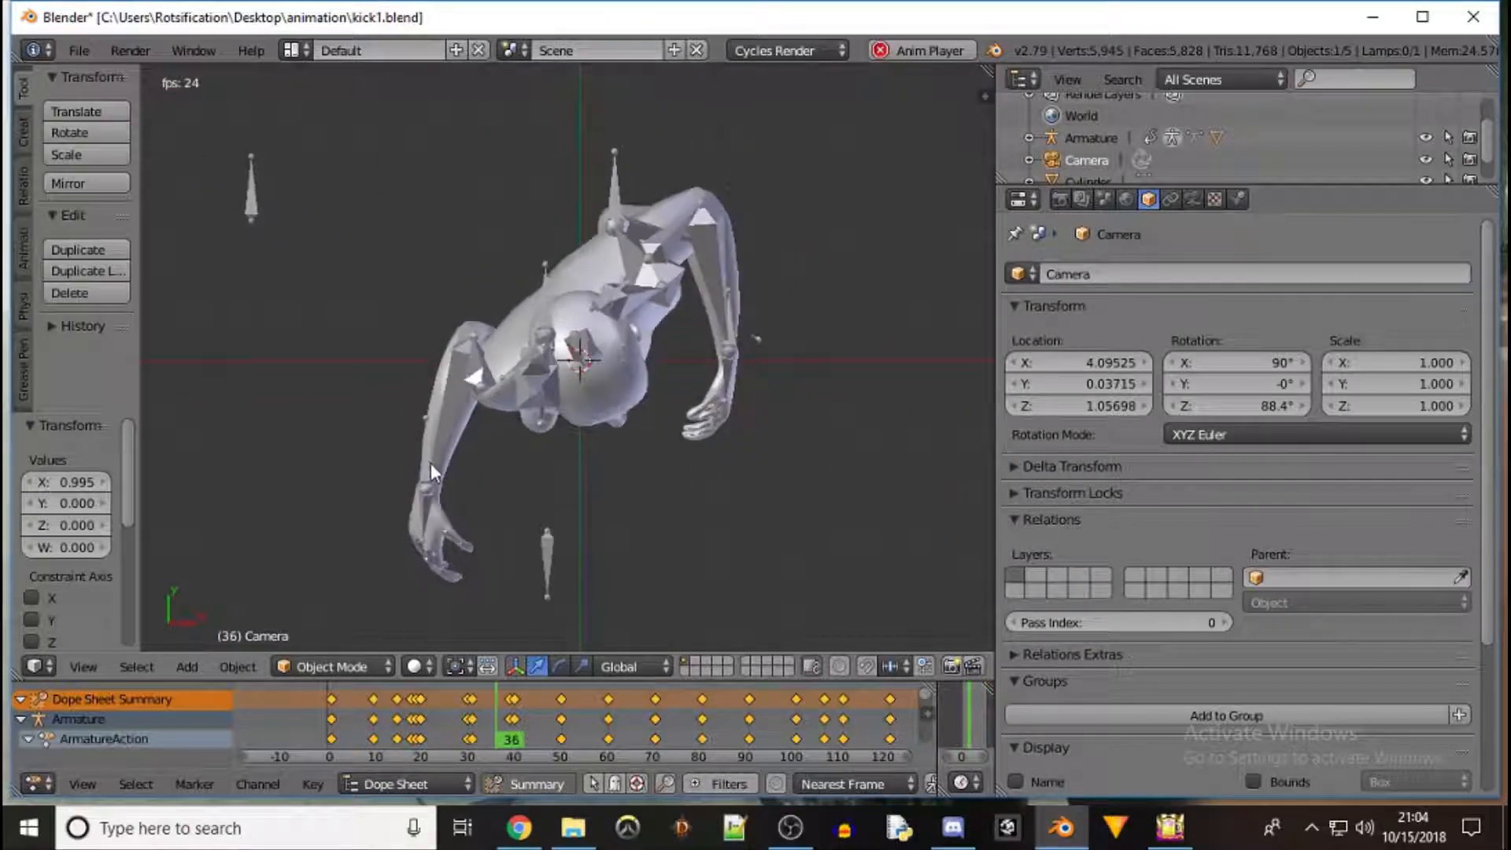
right_click(432, 463)
key(ctrl+Tab)
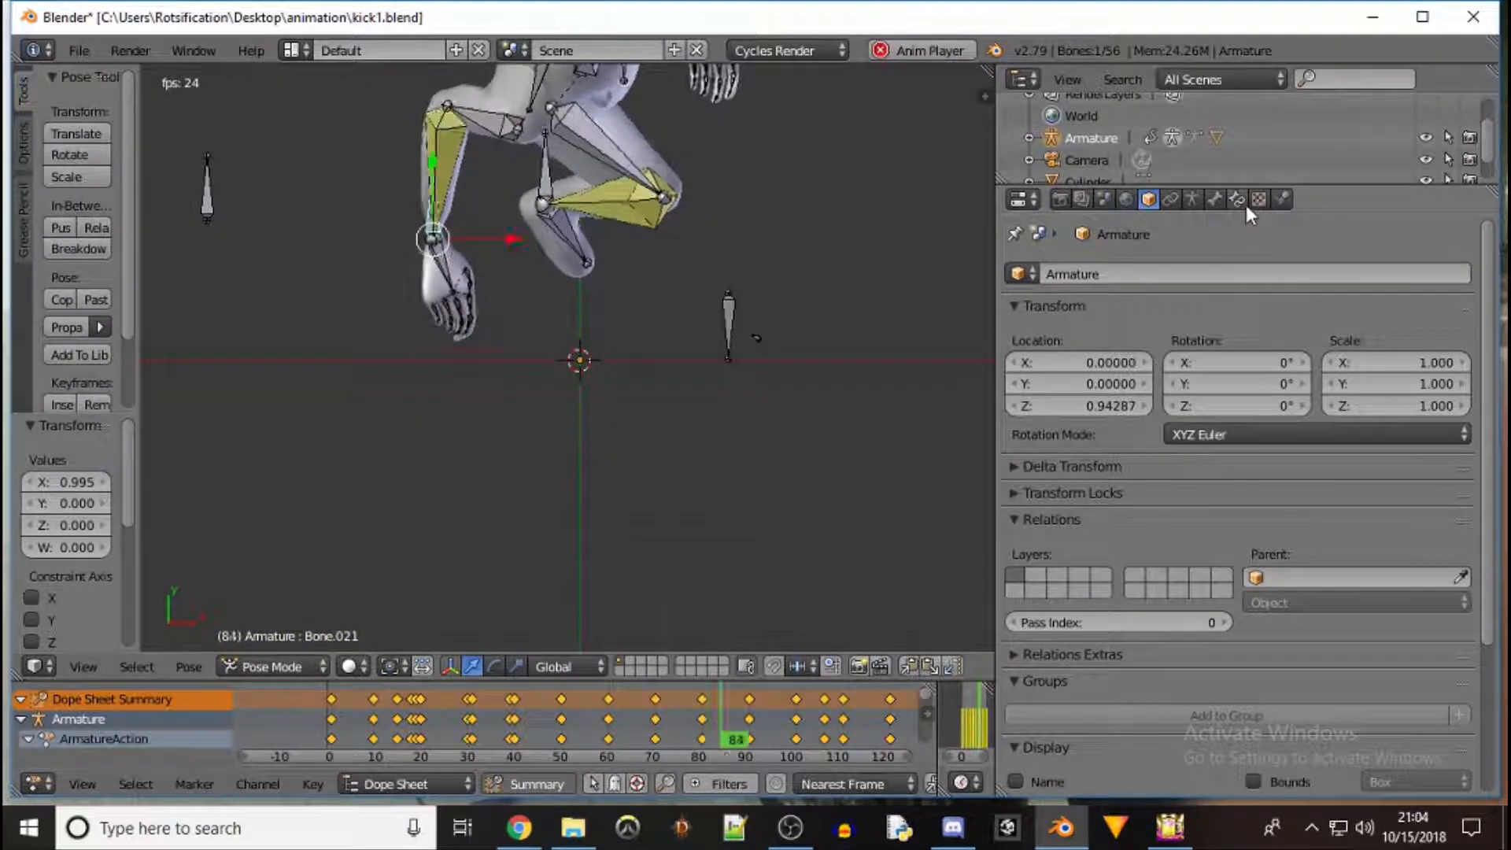
click(1216, 201)
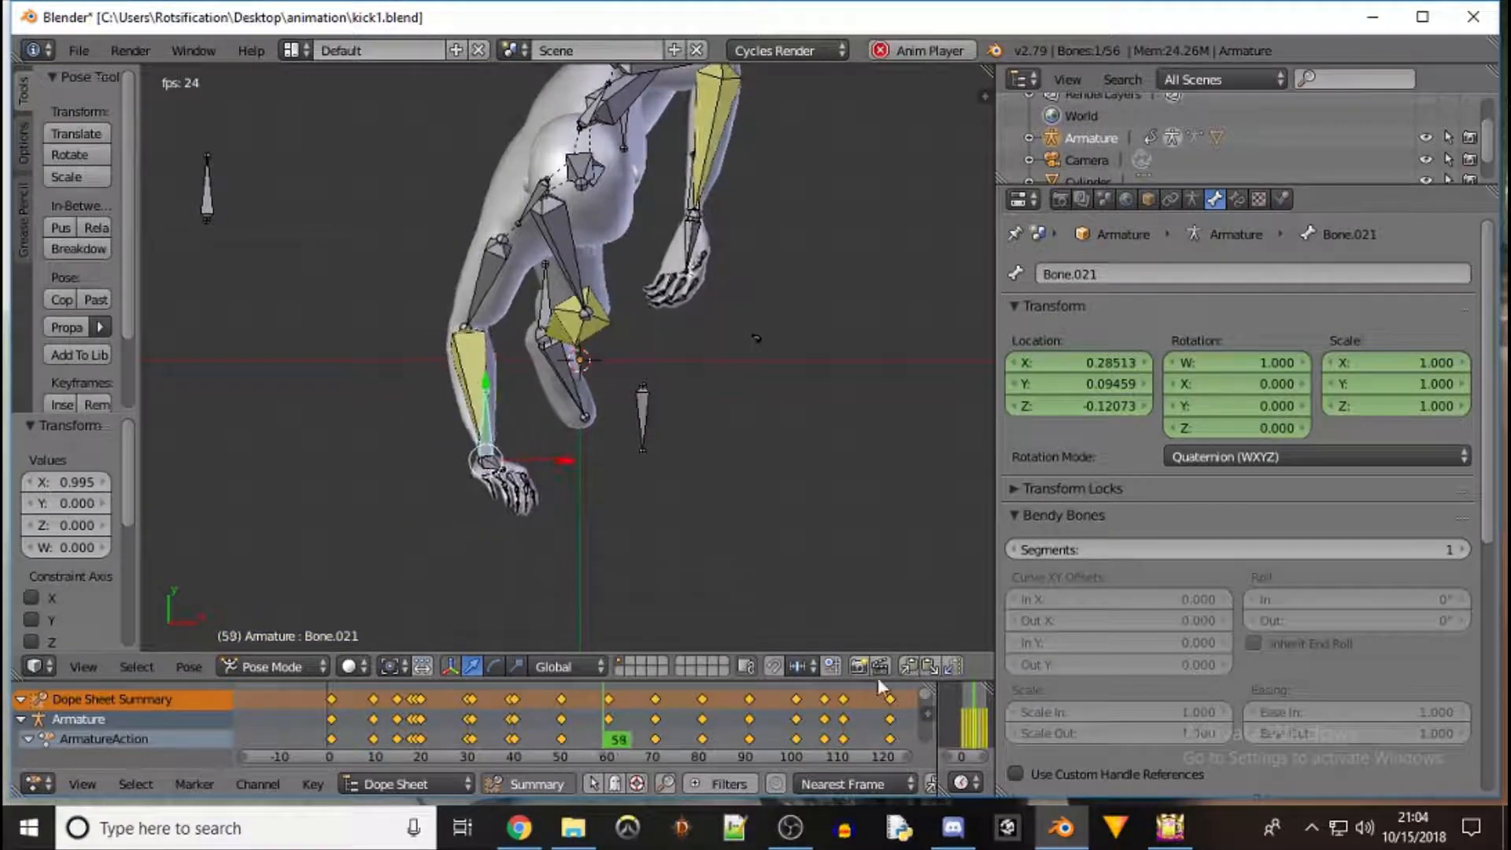
- Enlarge the dope sheet, widen the timeline to reach its playback controls, and stop the animation
drag(873, 684, 897, 136)
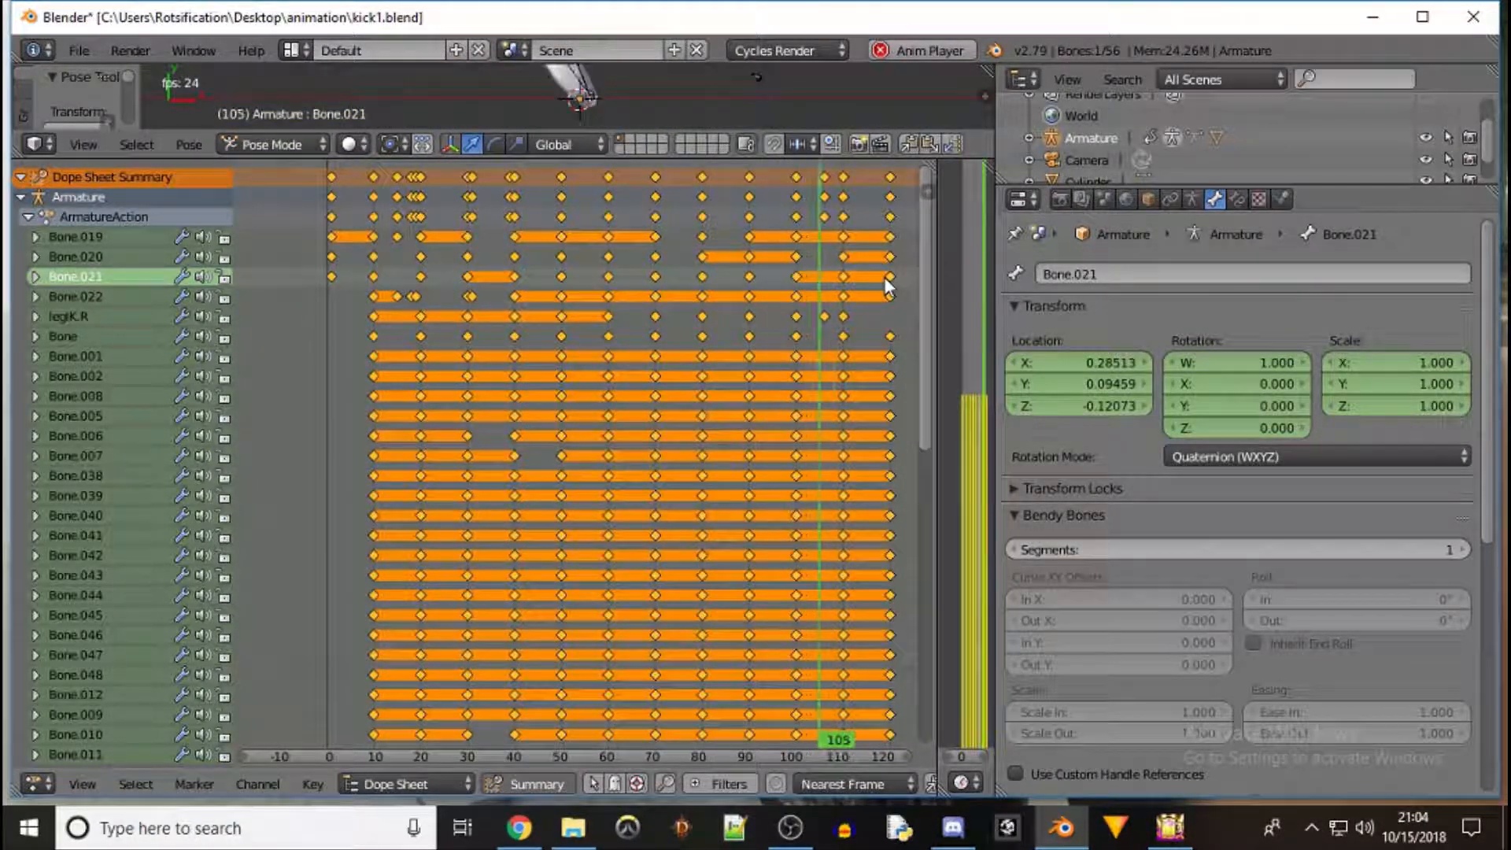
drag(942, 617, 733, 614)
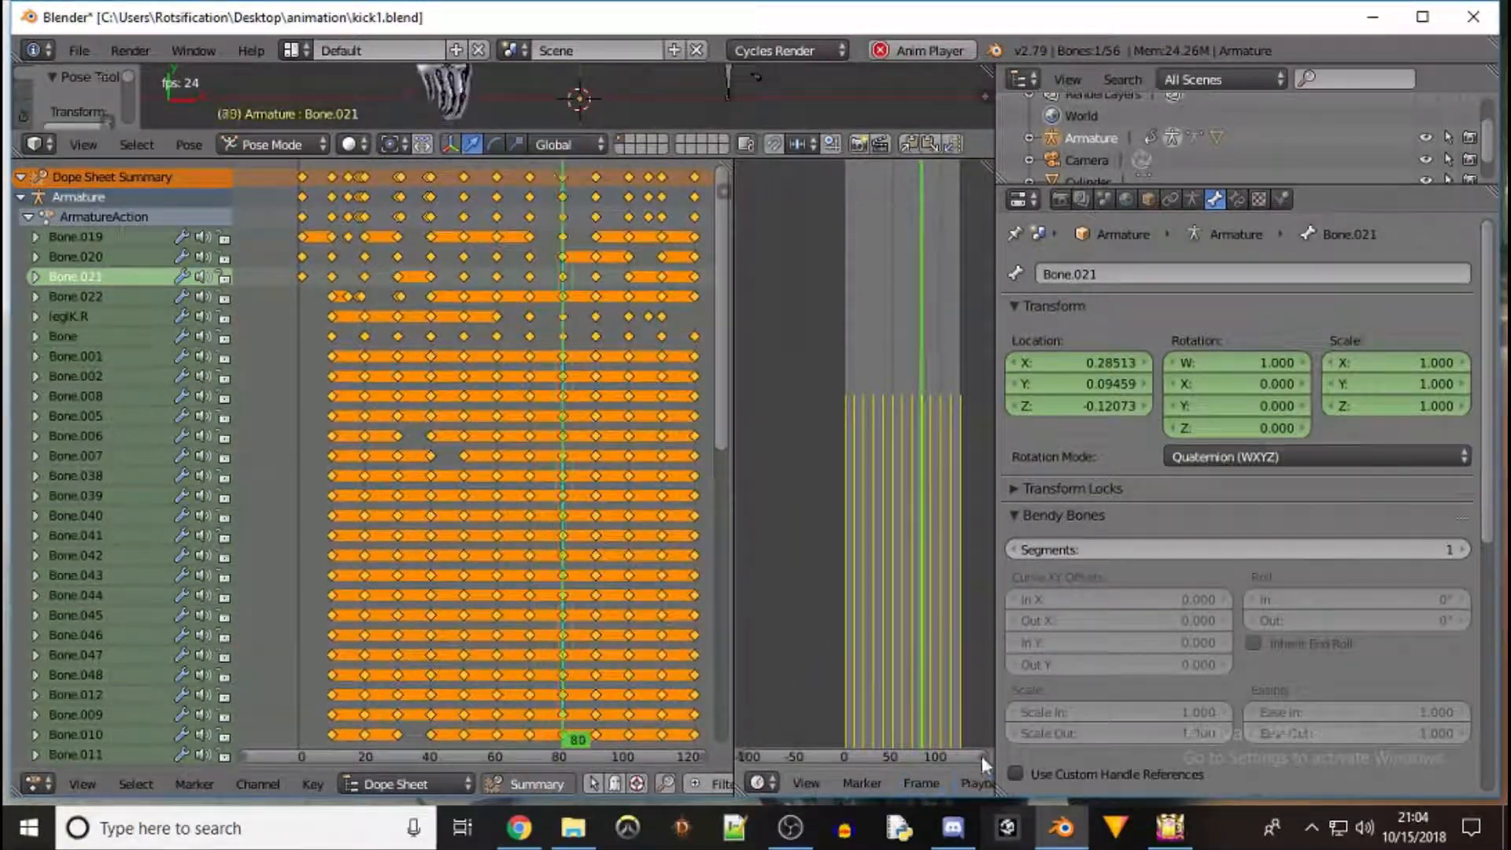
scroll(982, 781, down, 5)
scroll(865, 782, down, 3)
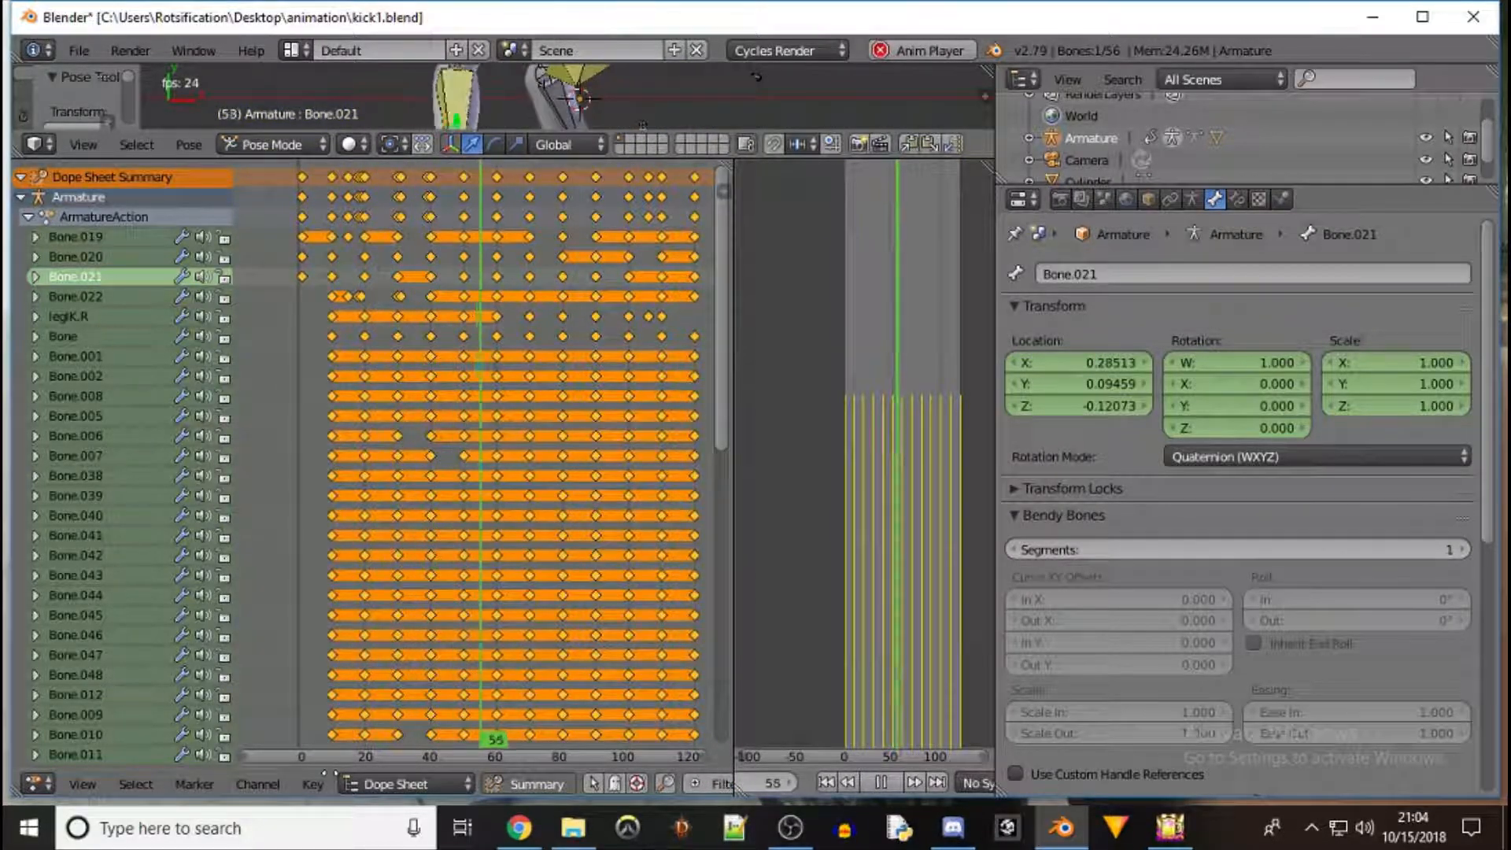
scroll(869, 780, down, 1)
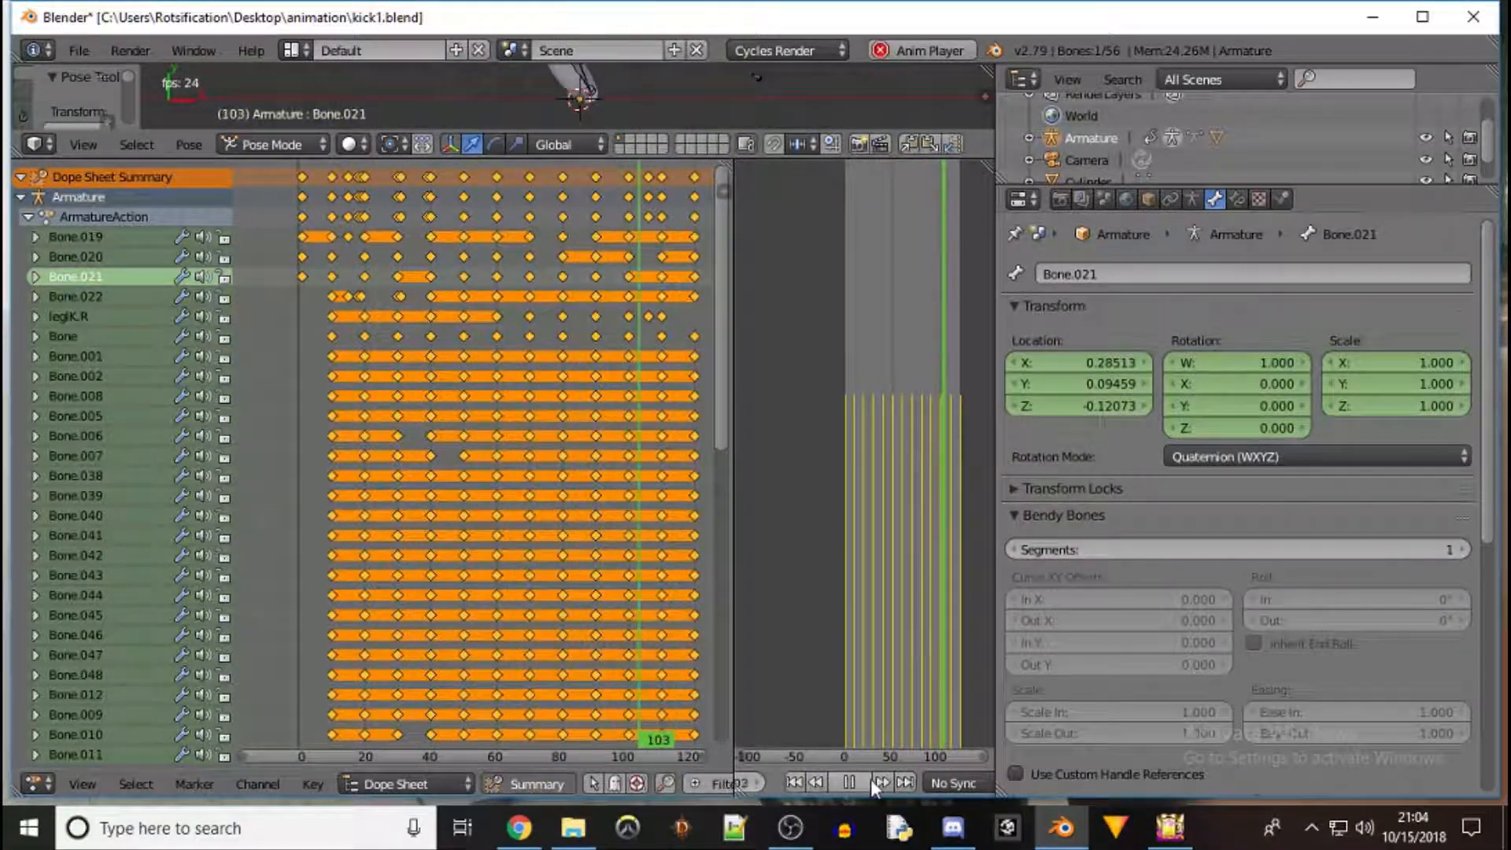
click(856, 782)
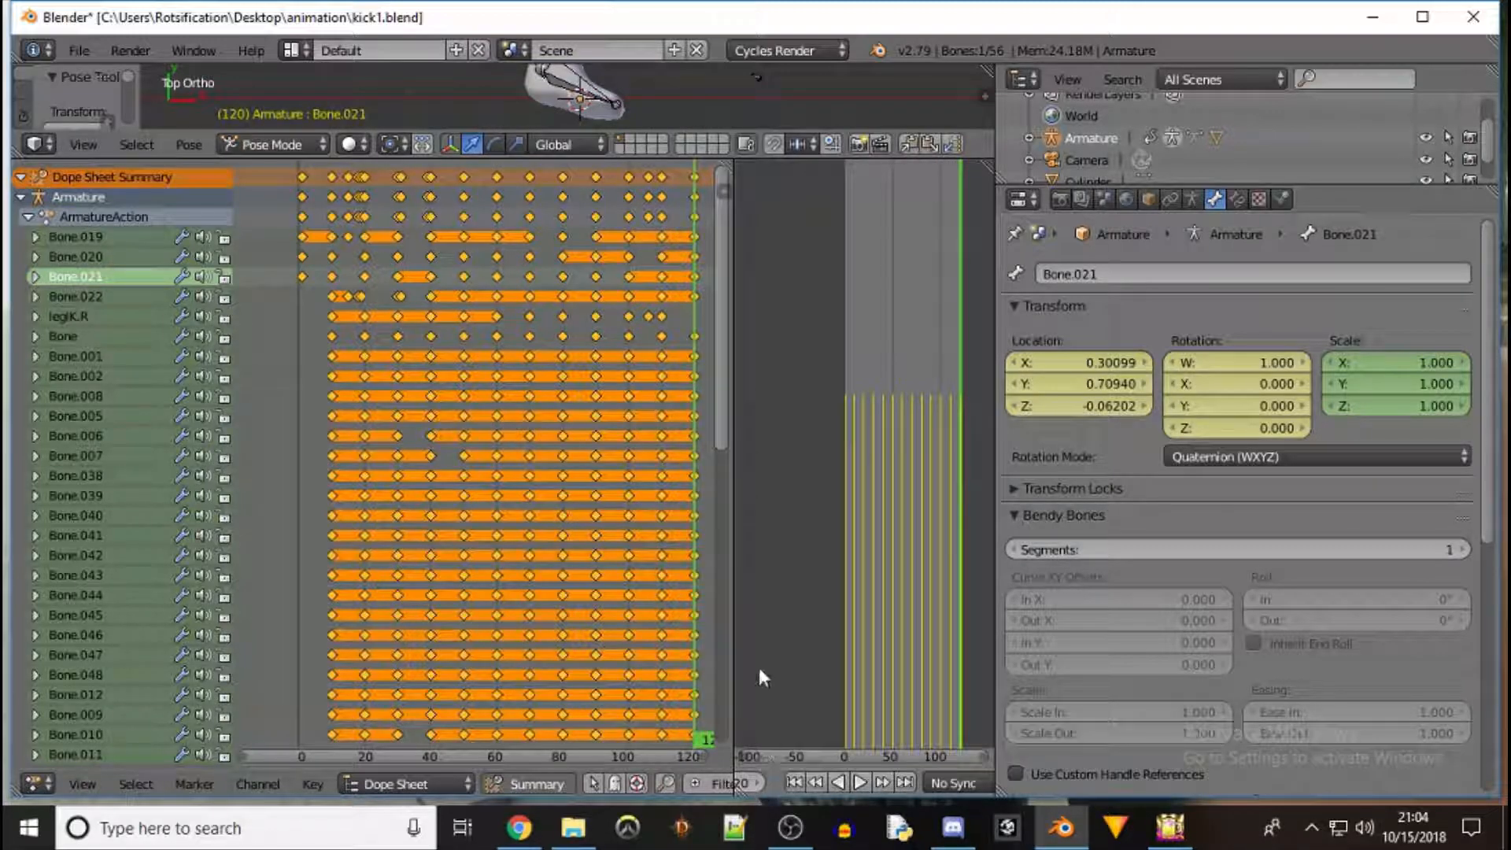
- Go to frame 97, restore the camera view with a taller 3D viewport above the dope sheet, and select the camera
click(619, 162)
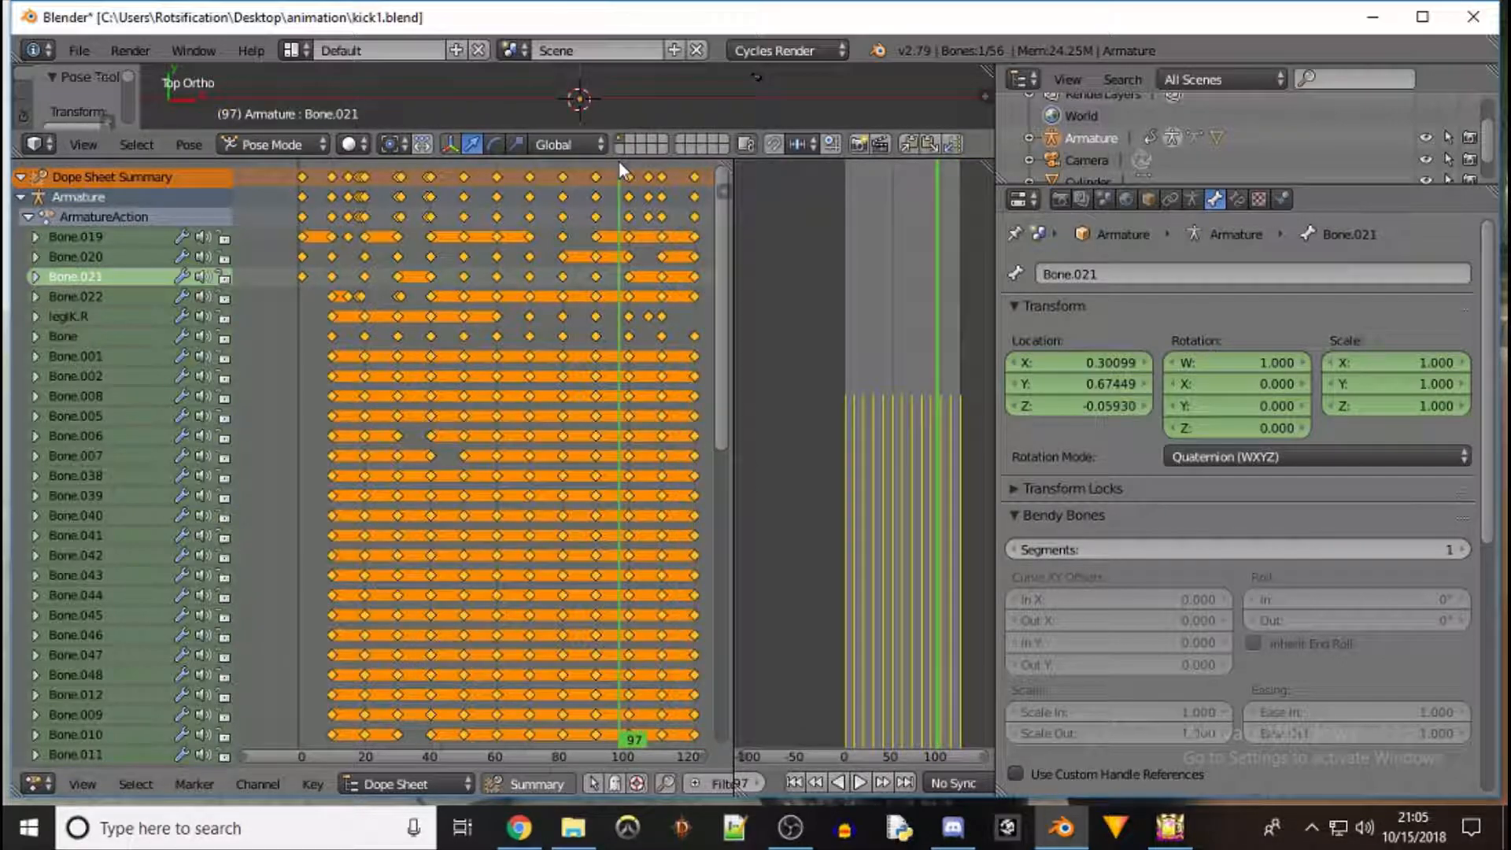
drag(619, 161, 617, 501)
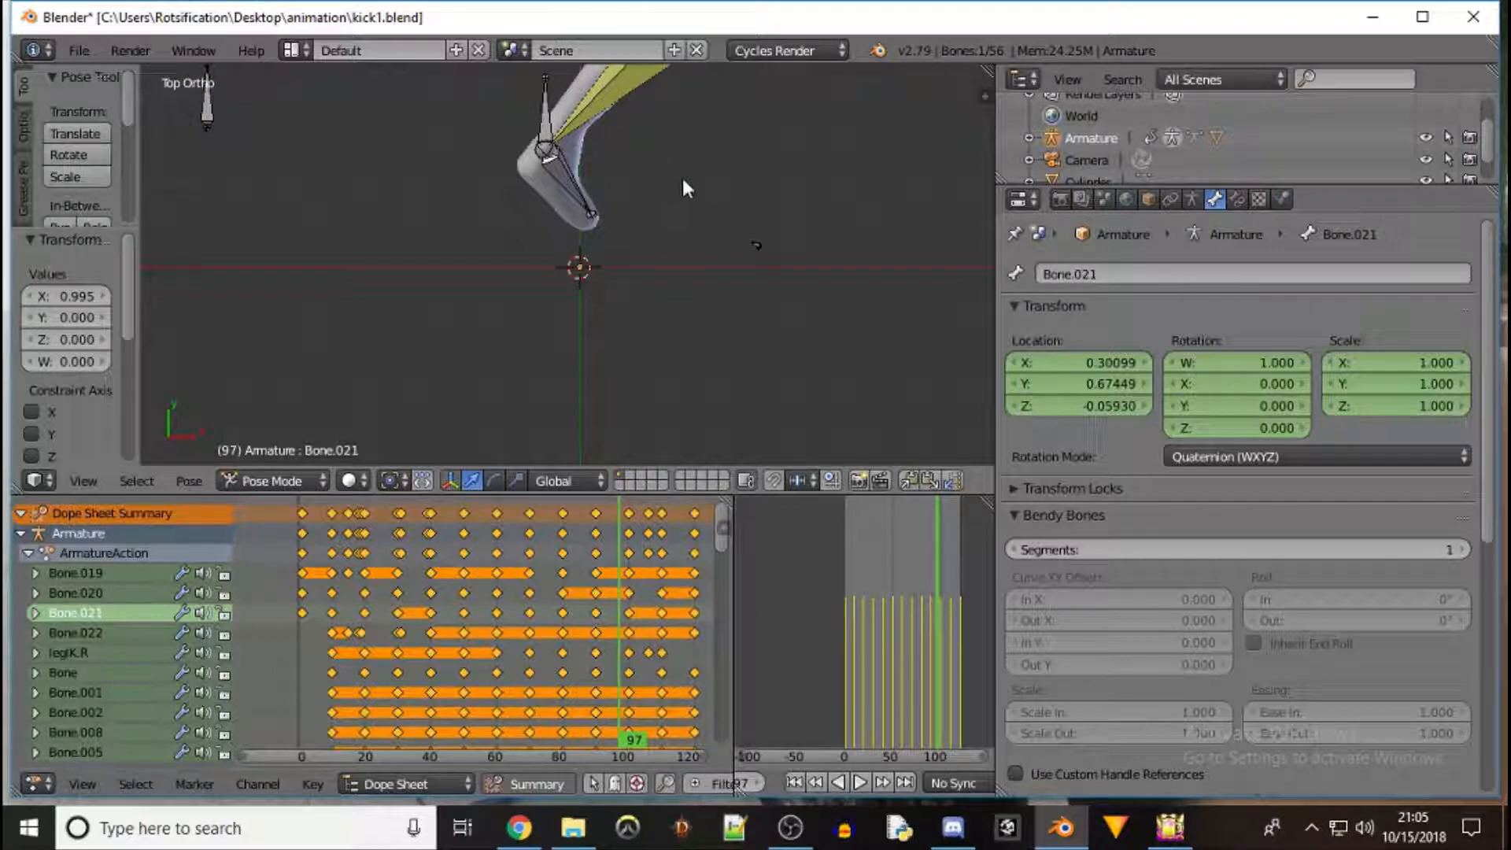
key(KP_0)
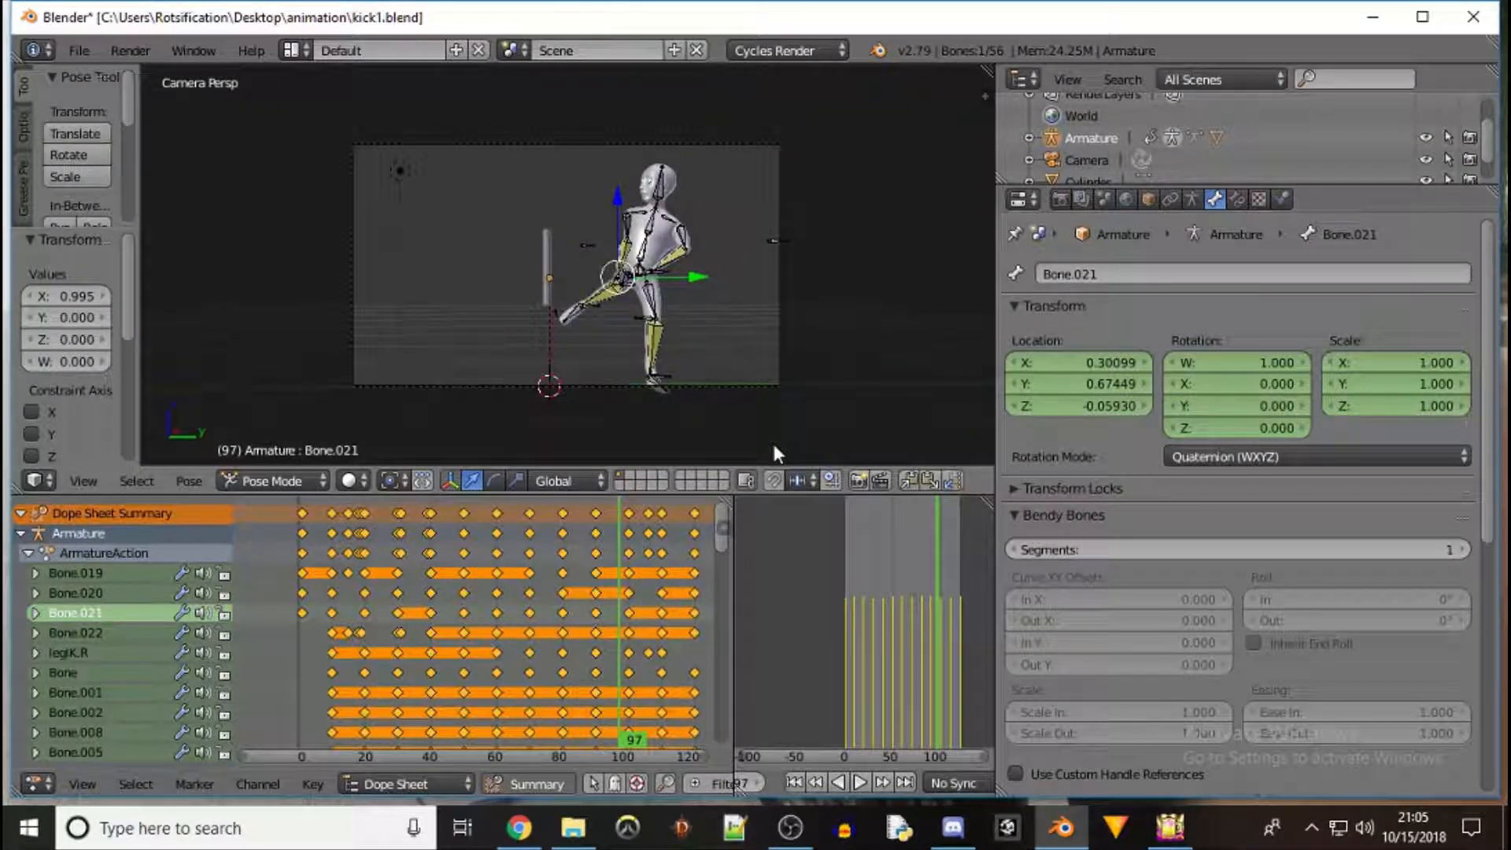
drag(682, 494, 721, 352)
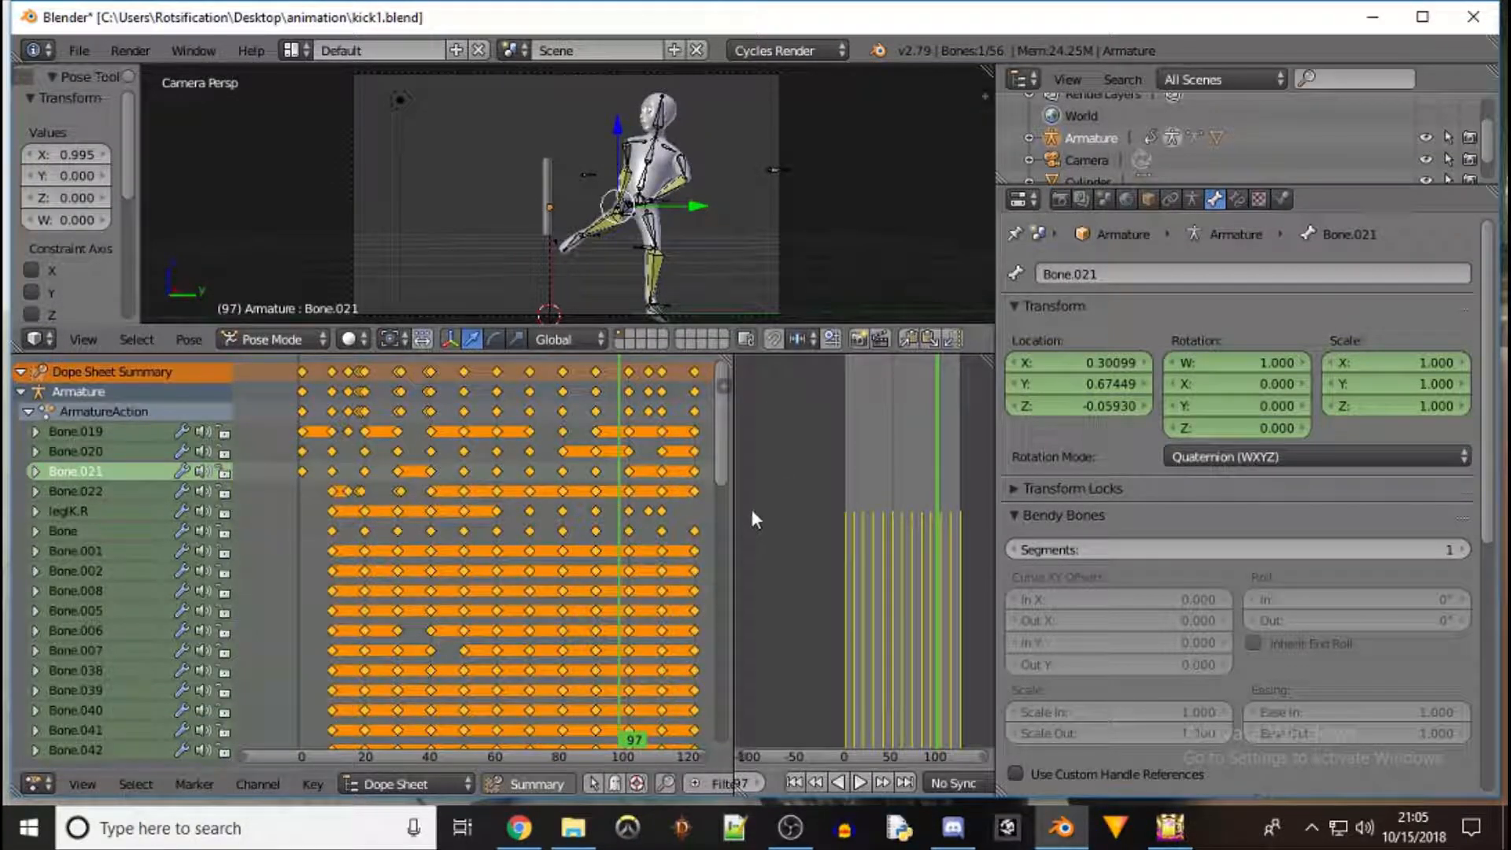
right_click(779, 273)
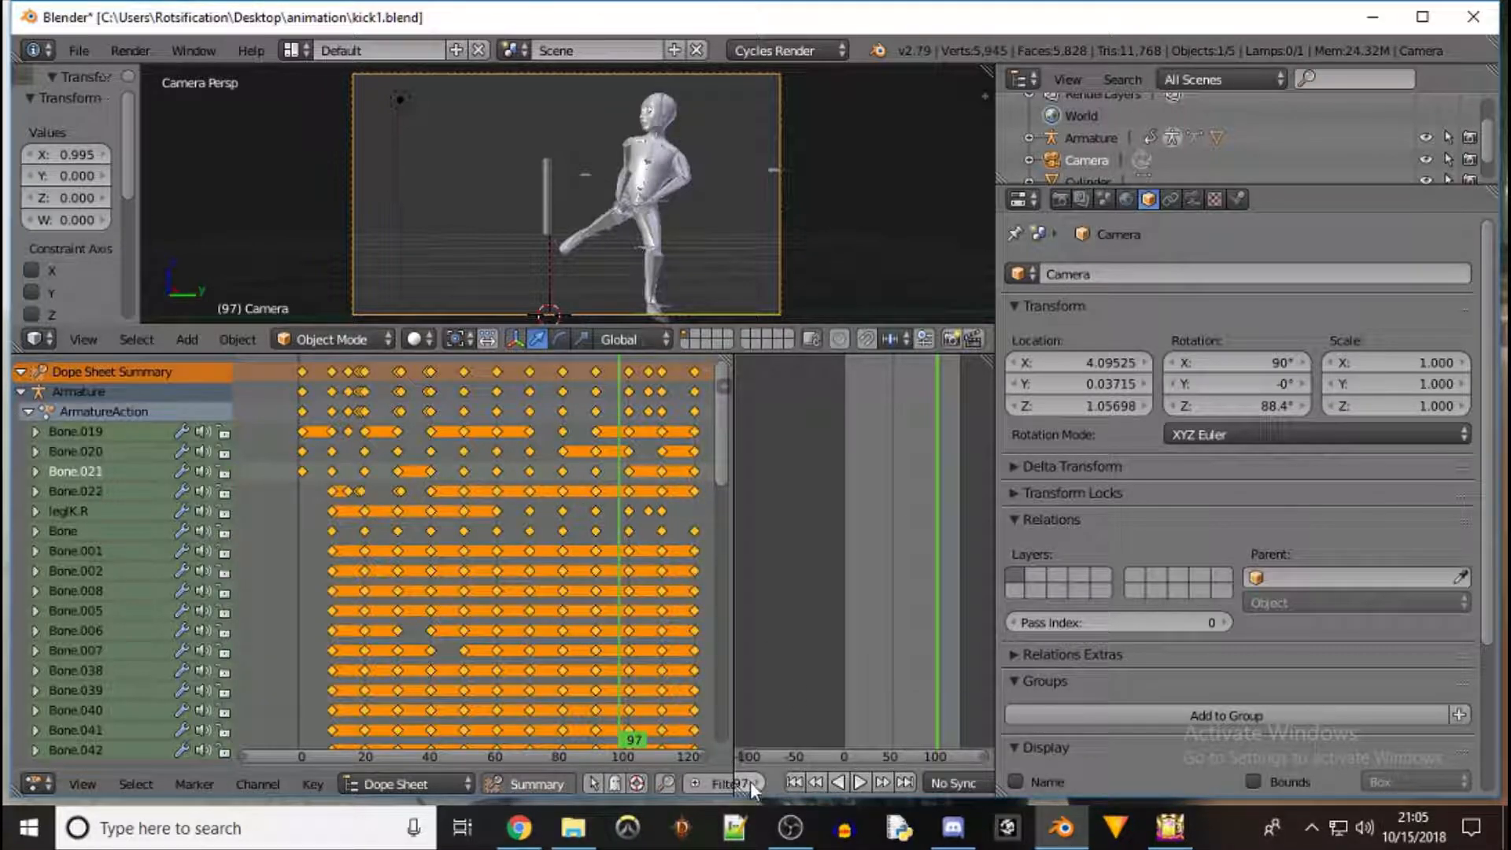
- Play the animation backwards, stop at frame 57, and step forward frame by frame to frame 73 to examine the motion
click(839, 782)
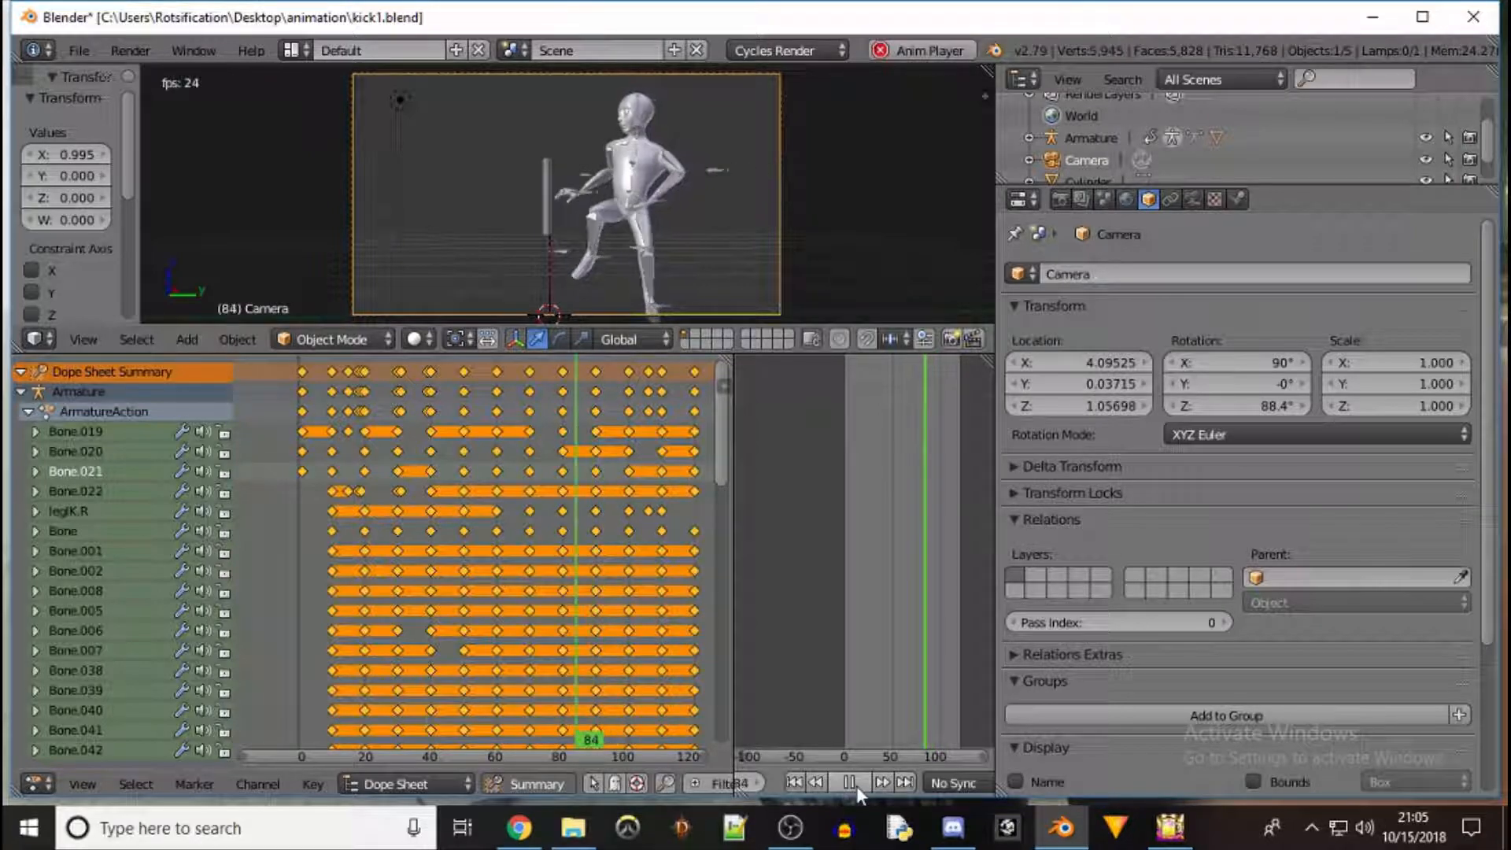
click(855, 785)
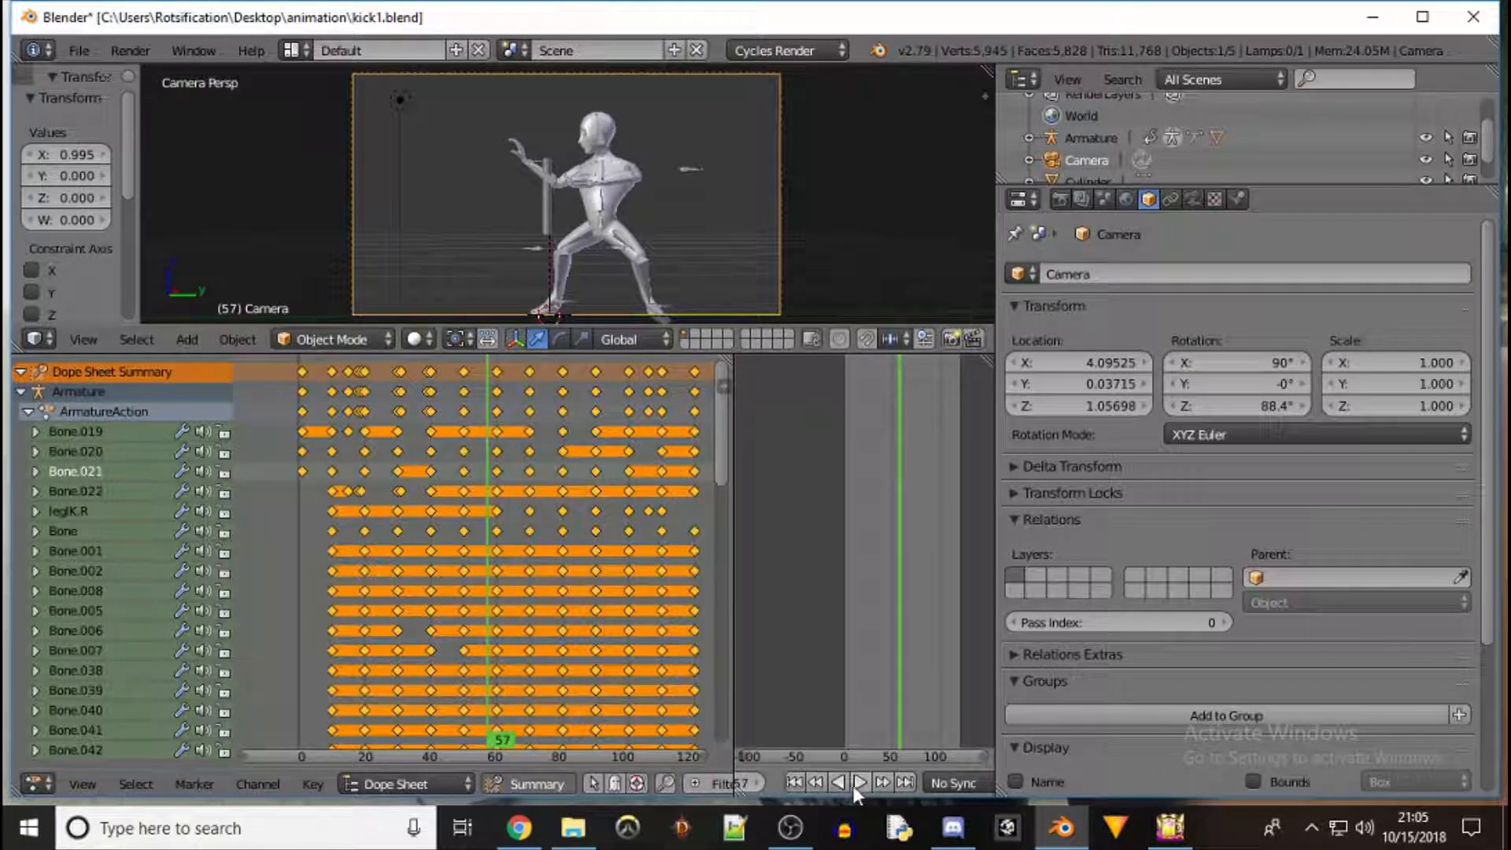
click(757, 785)
click(757, 784)
click(758, 785)
click(757, 785)
click(756, 785)
click(757, 786)
click(757, 785)
click(757, 786)
click(756, 785)
click(757, 786)
click(757, 784)
click(757, 784)
click(757, 786)
click(757, 785)
click(757, 784)
click(757, 785)
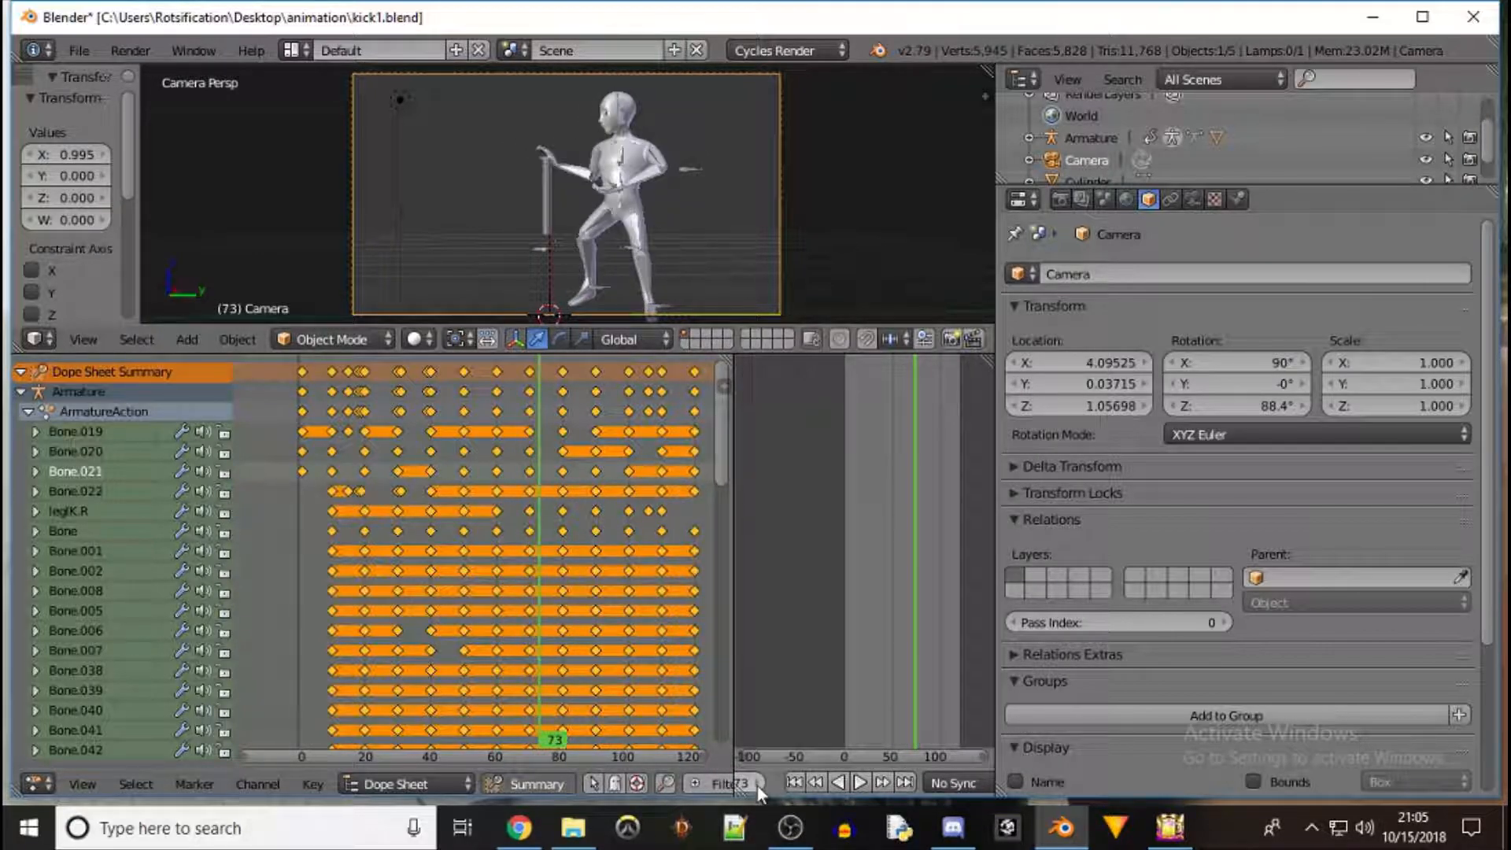
- Replay the animation, stop at frame 25, and step forward to frame 50 to examine the arm and leg motion
click(860, 783)
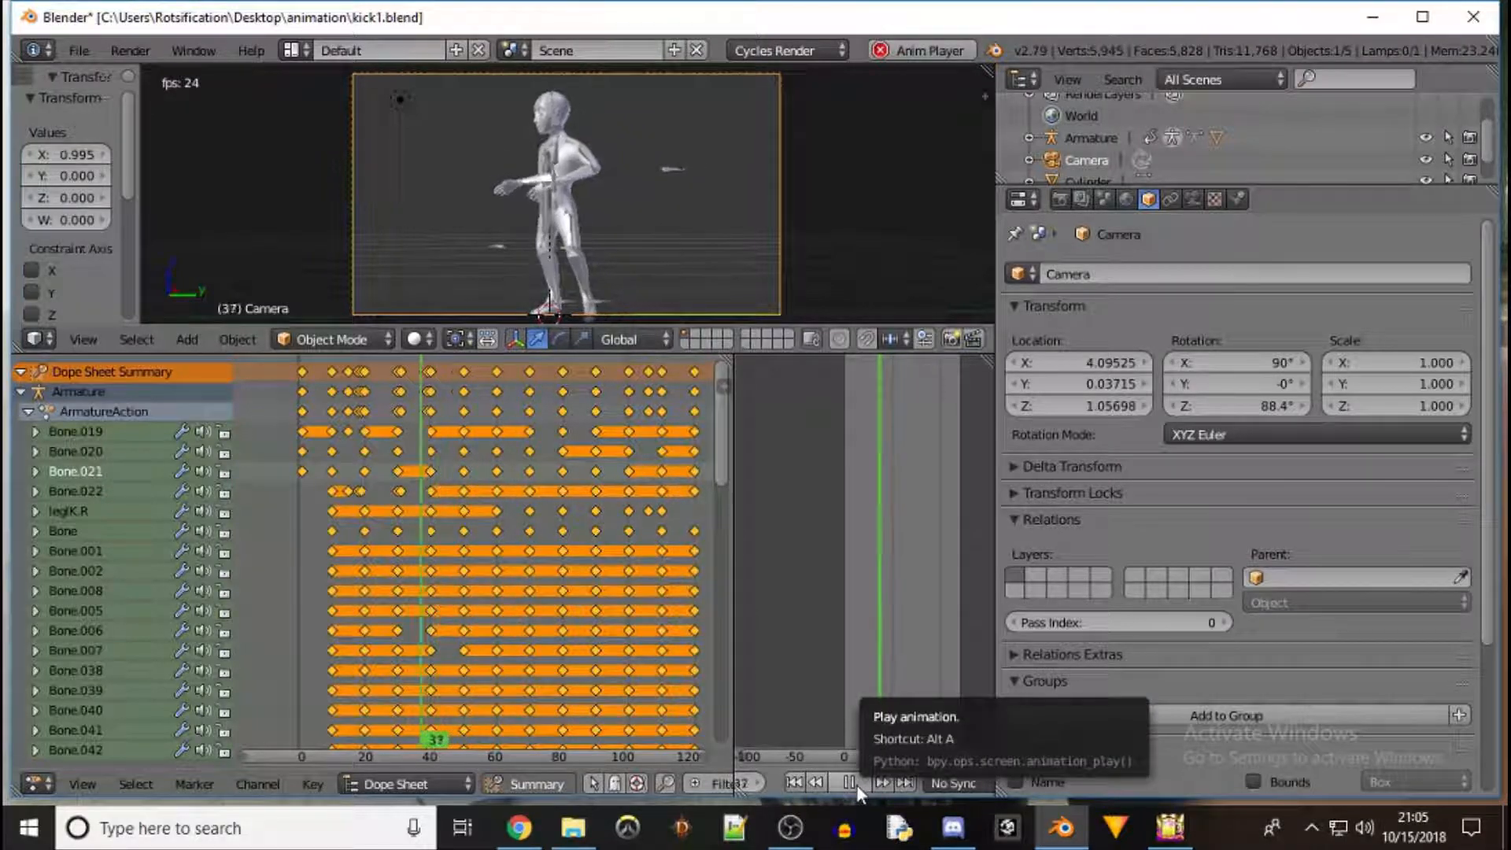
click(856, 785)
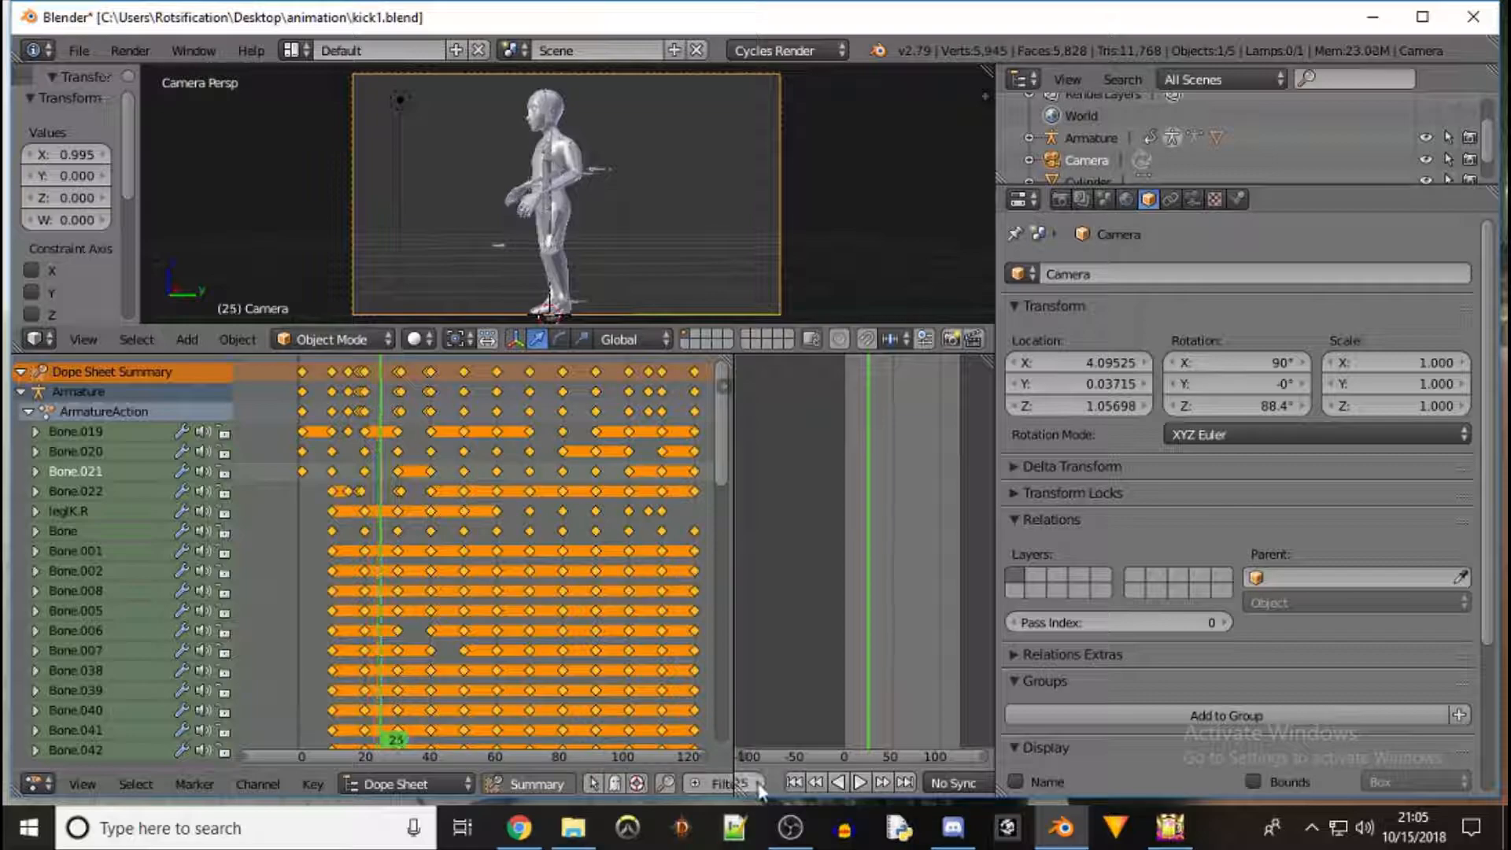
click(758, 782)
click(758, 783)
click(758, 783)
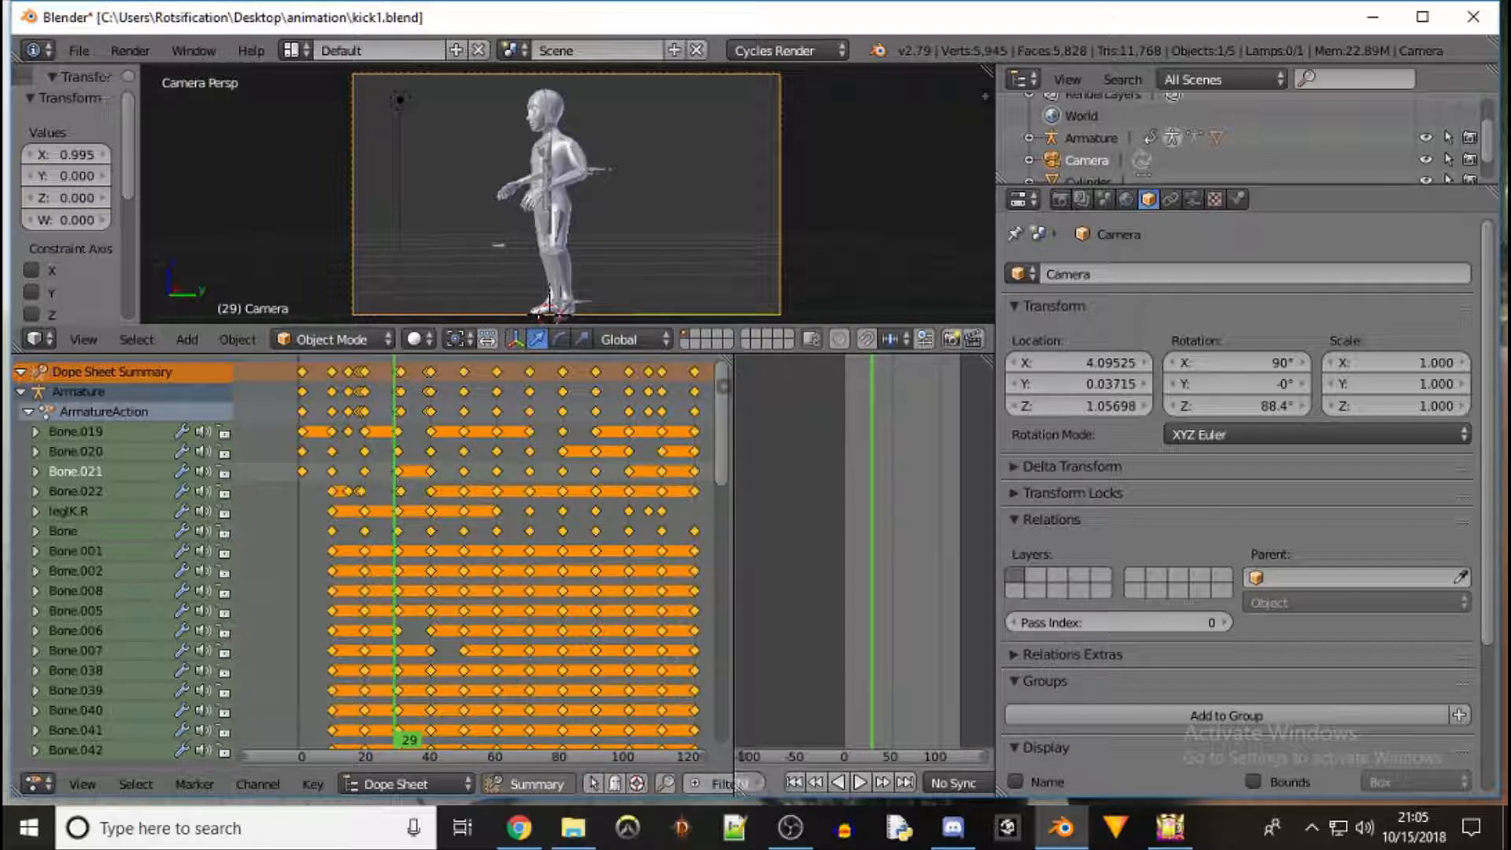
click(758, 782)
click(758, 783)
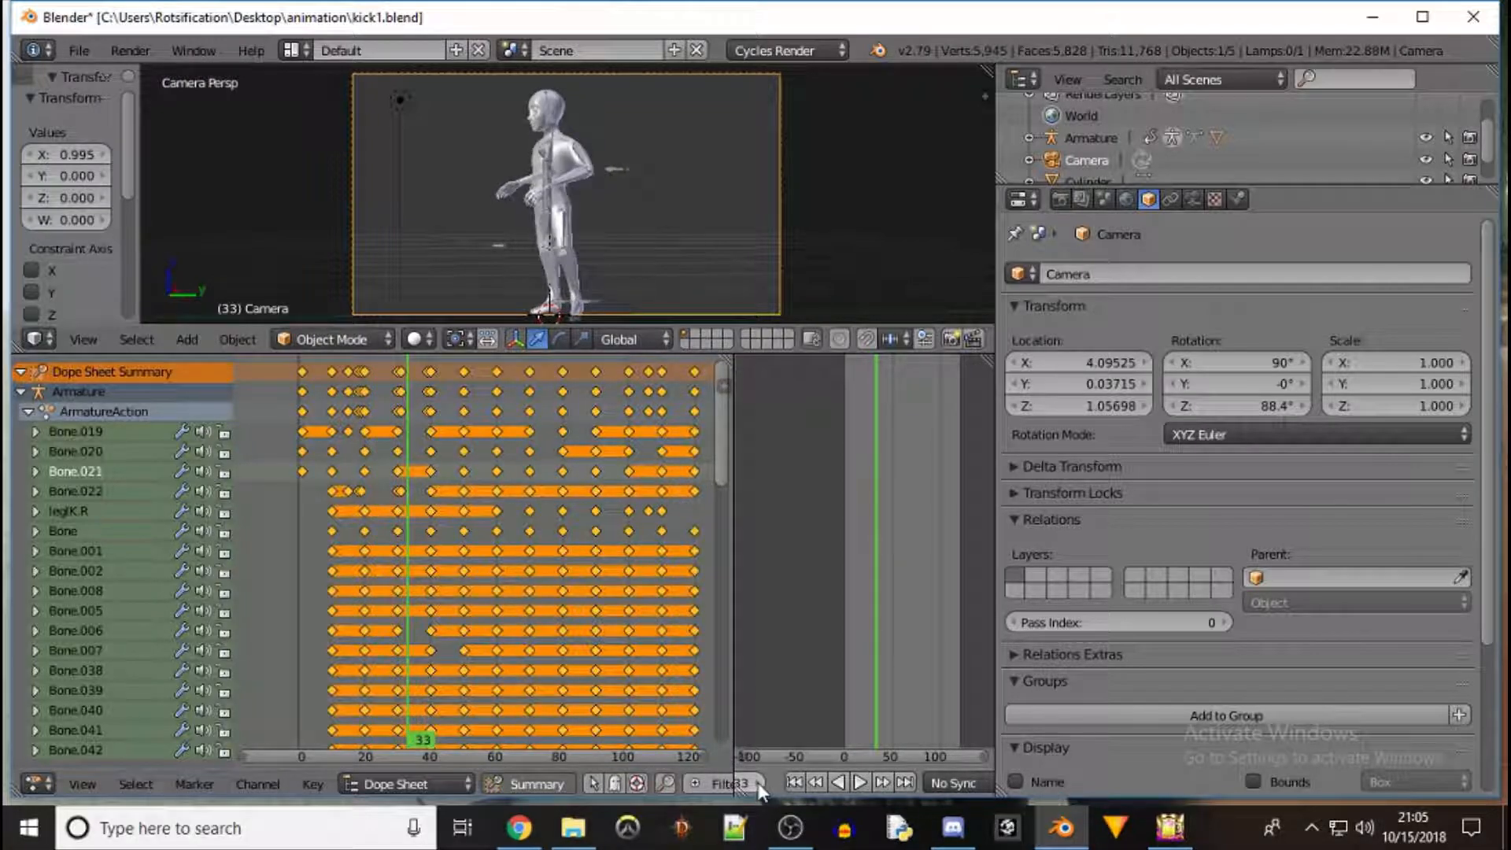
click(758, 783)
click(758, 783)
click(758, 783)
click(758, 783)
click(757, 782)
click(759, 783)
click(758, 783)
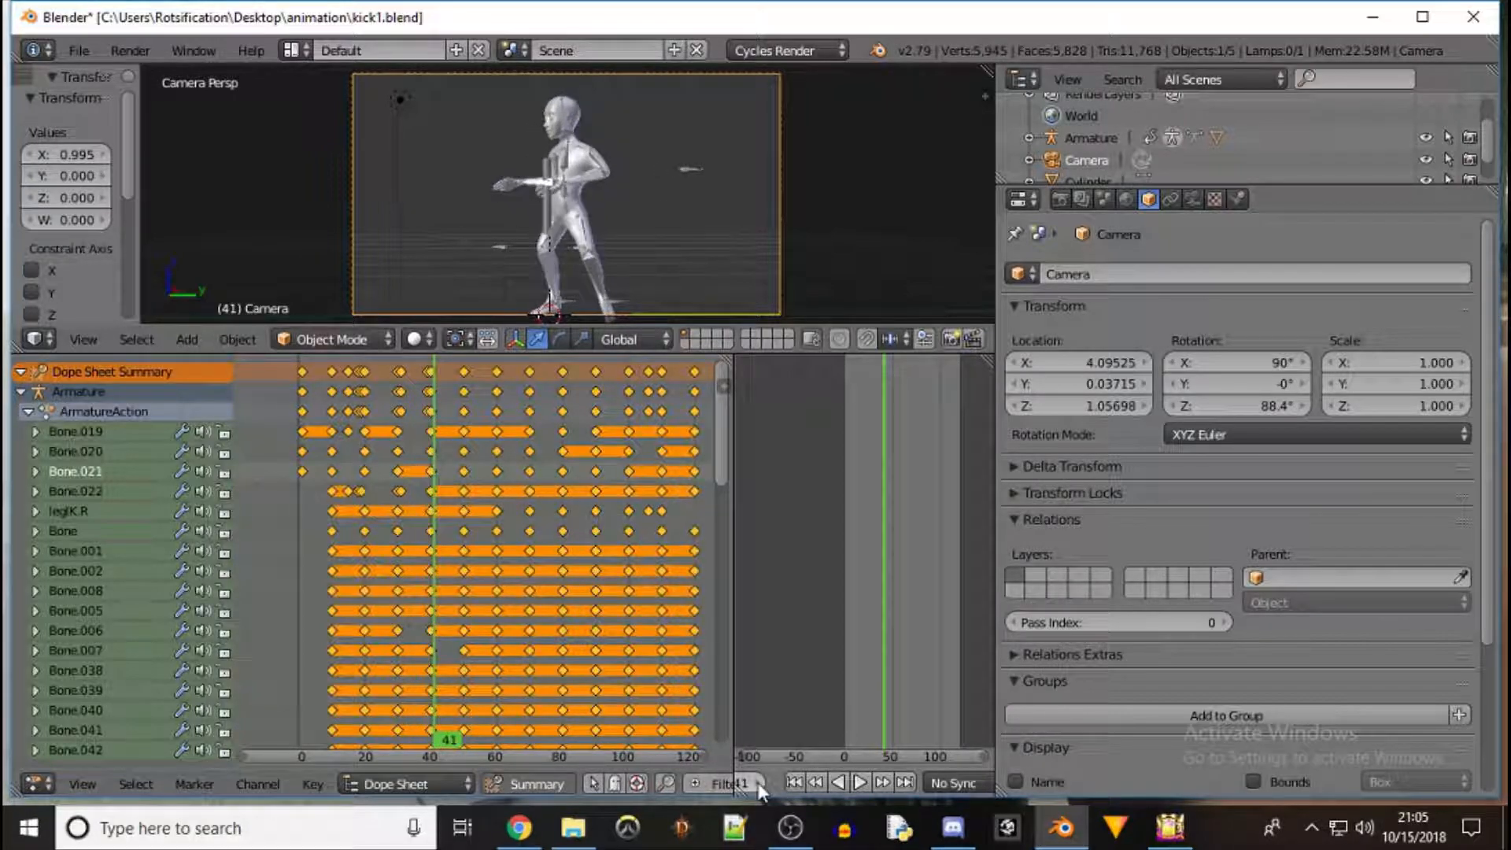
click(759, 783)
click(759, 783)
click(758, 782)
click(758, 784)
click(759, 783)
click(757, 784)
click(757, 783)
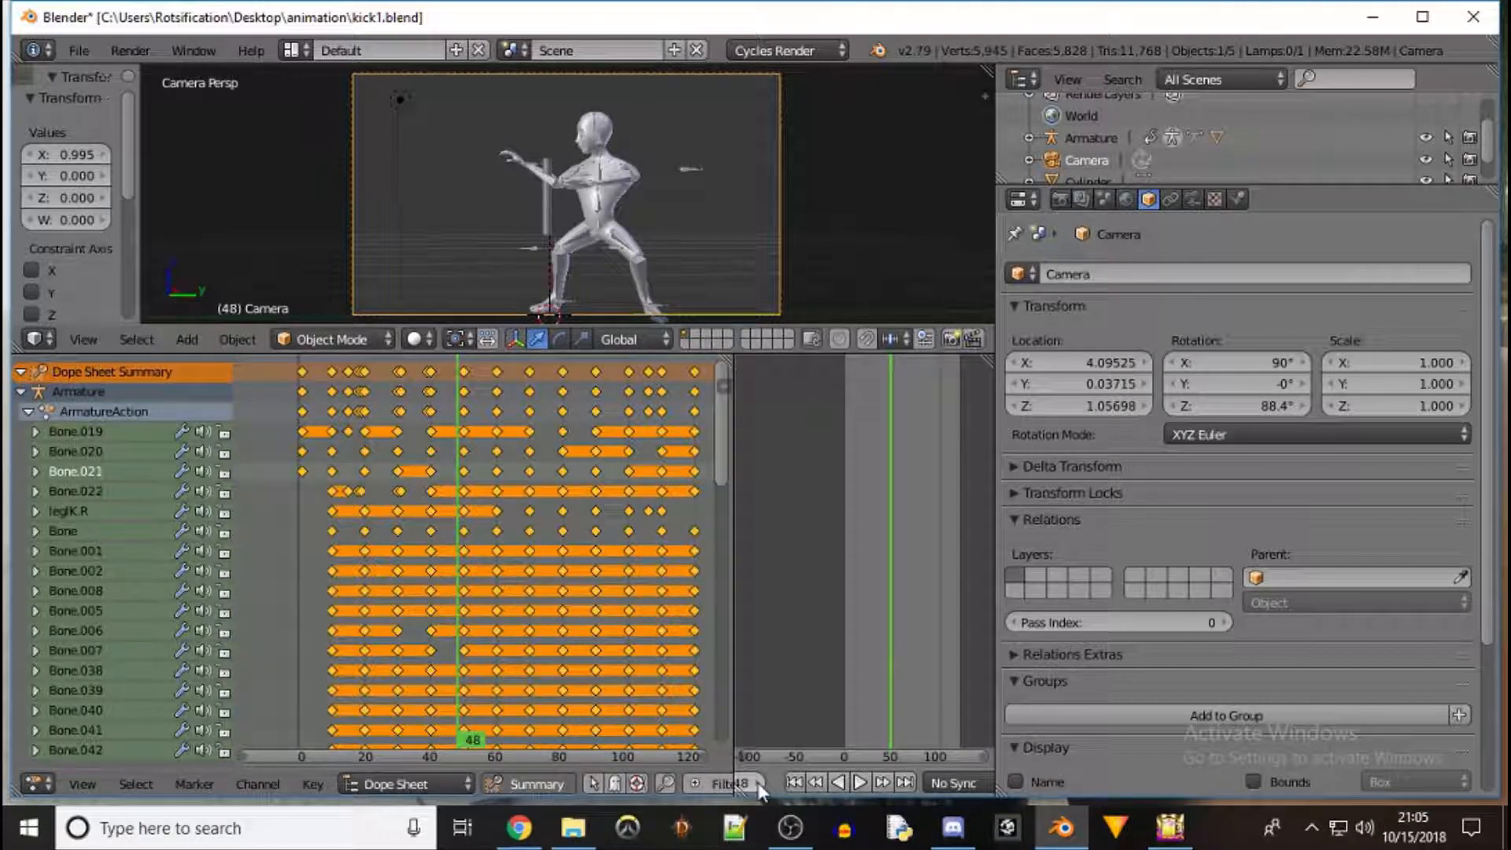
click(759, 783)
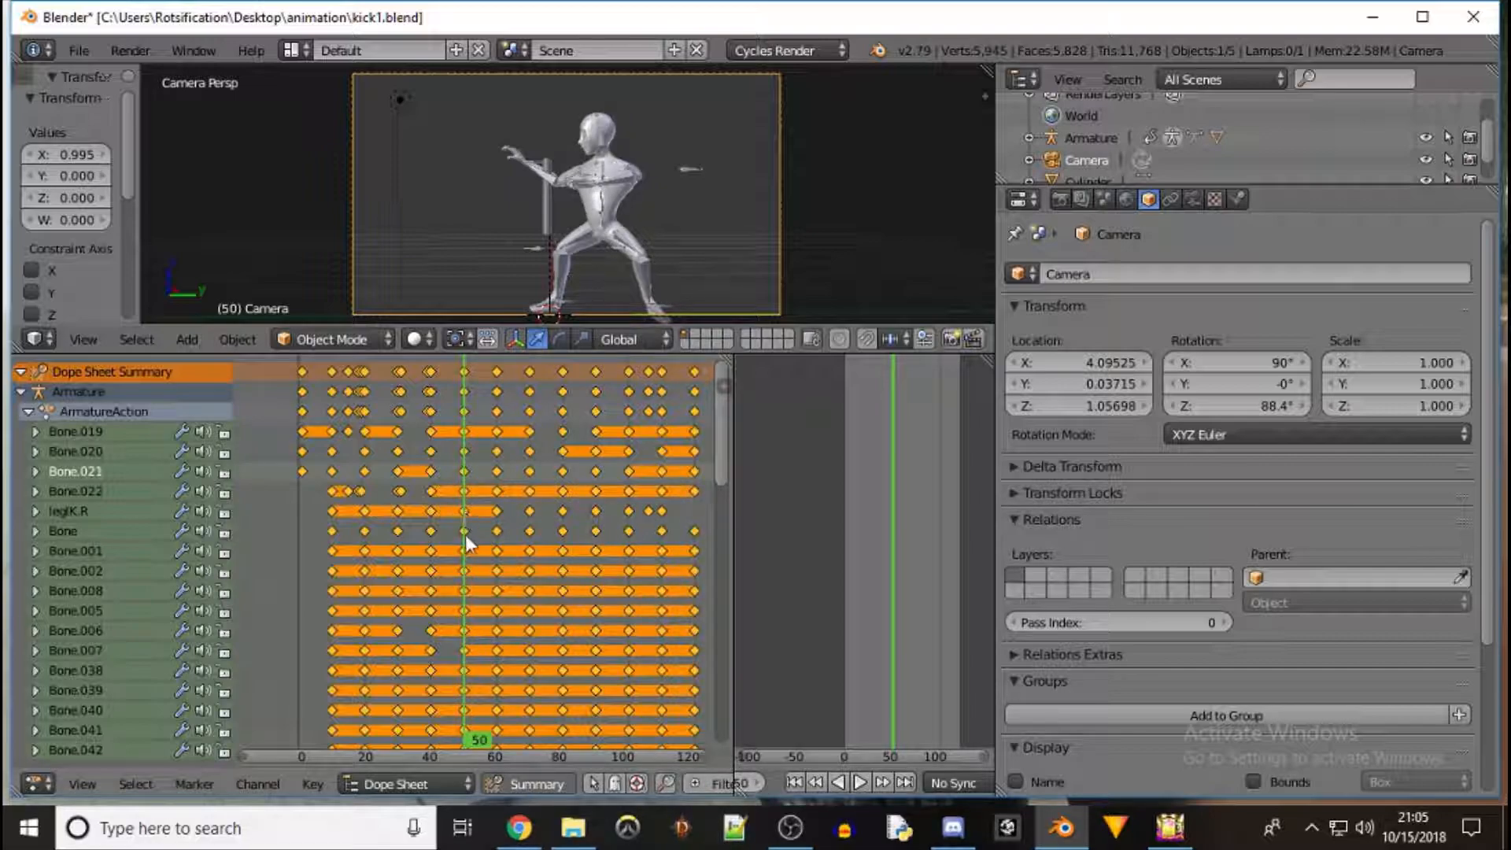
- Move only the Bone.021 keyframe at frame 50 about 5 frames earlier in the dope sheet
click(466, 472)
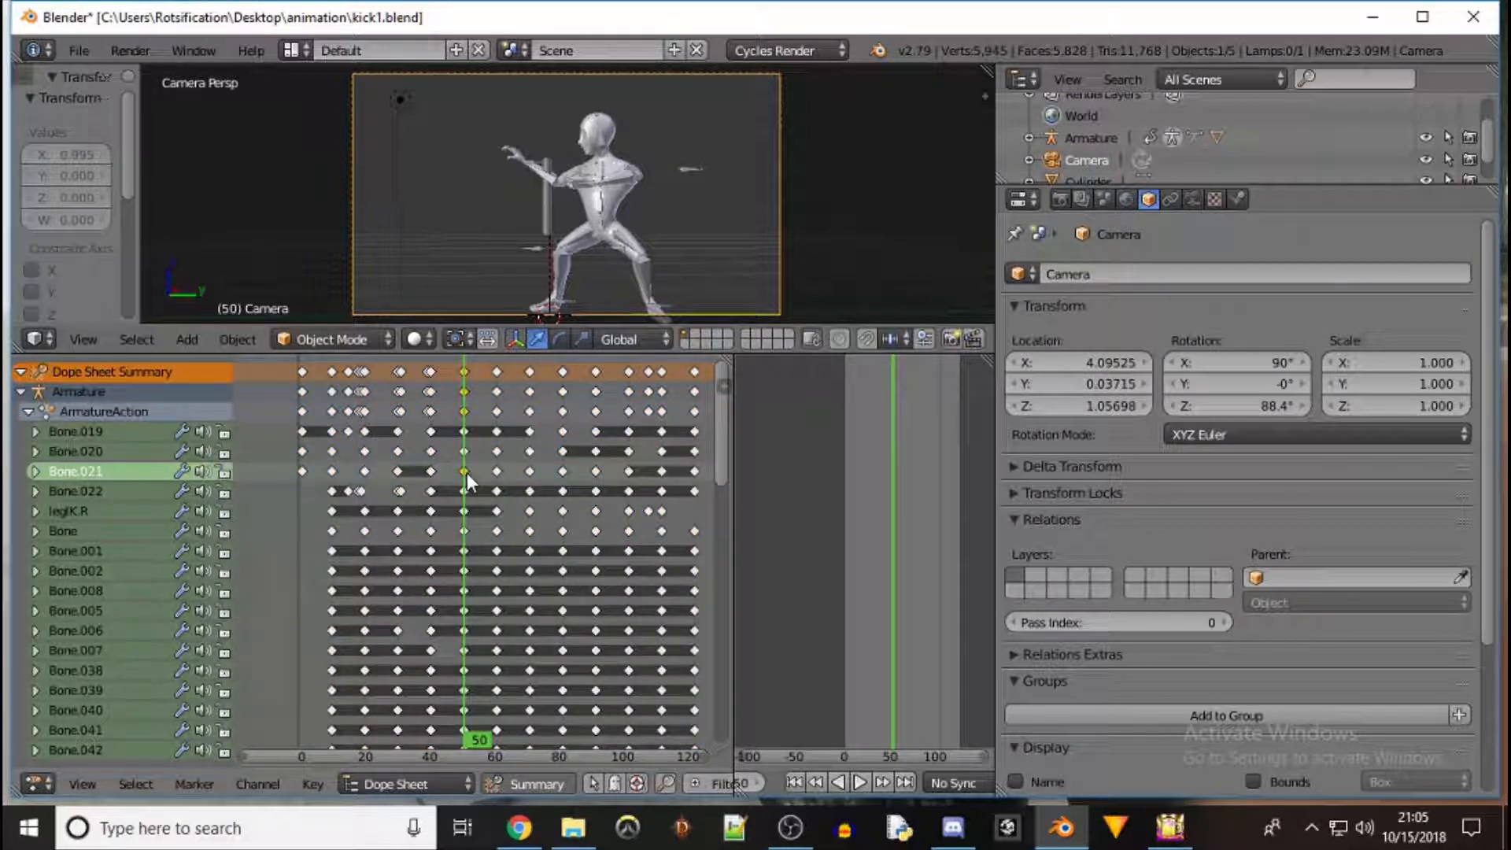
key(g)
click(451, 474)
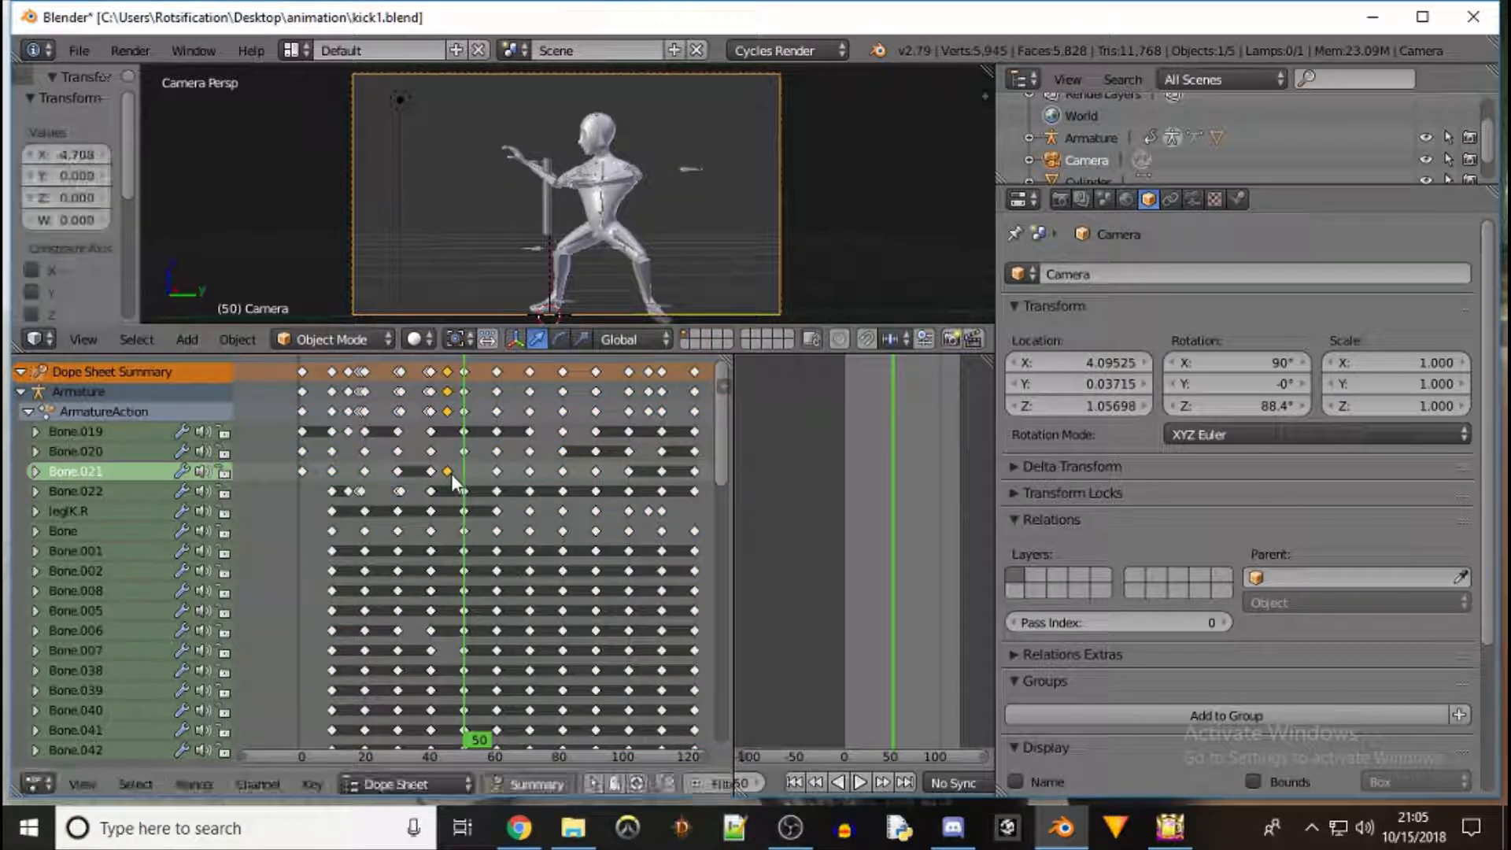
- Play back the animation and shift the selected Bone.021 keyframe about 9 frames later
click(861, 782)
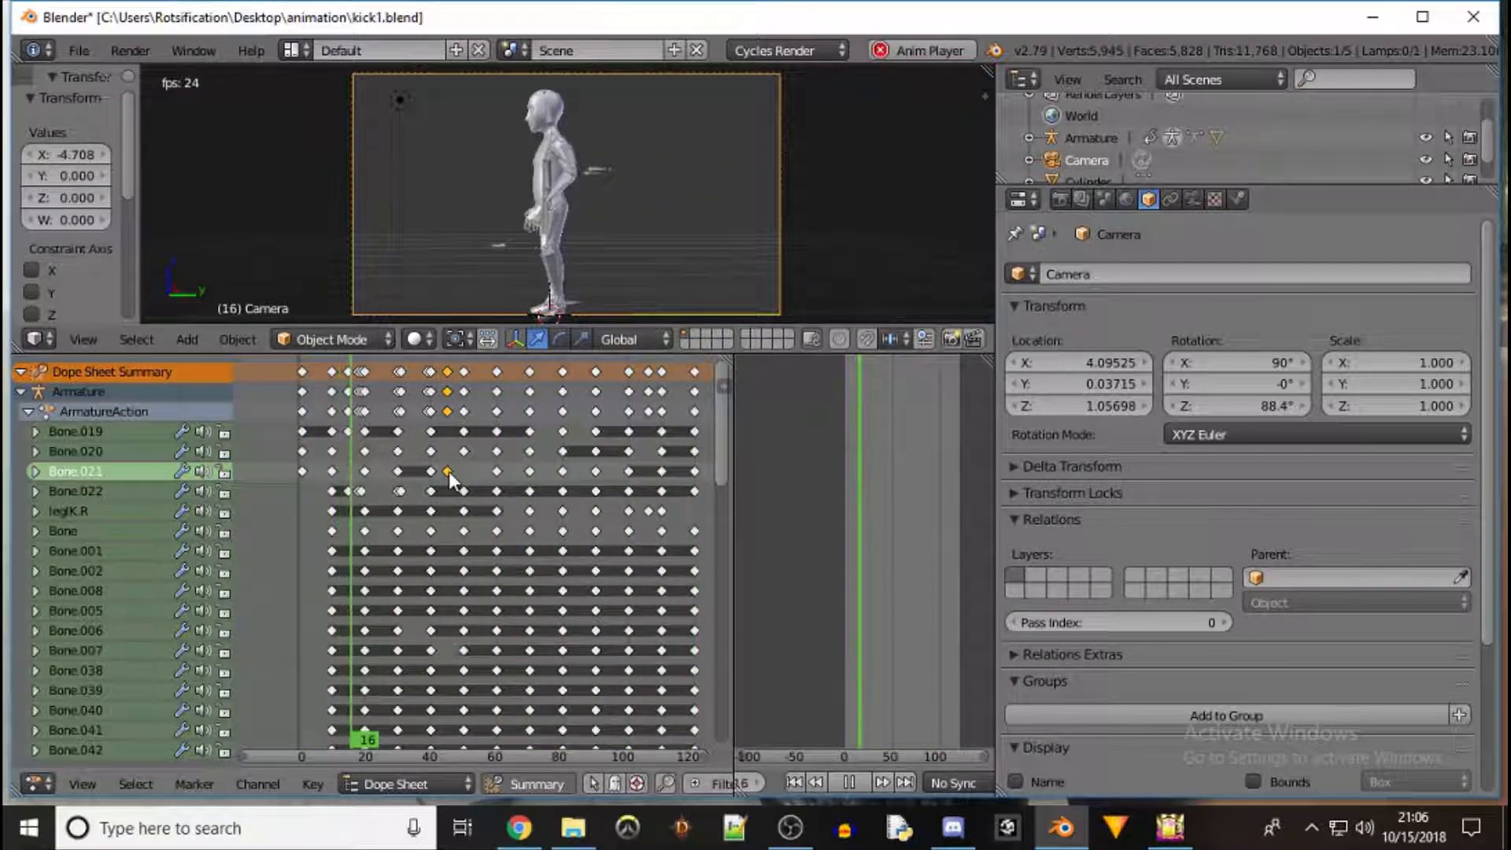
key(g)
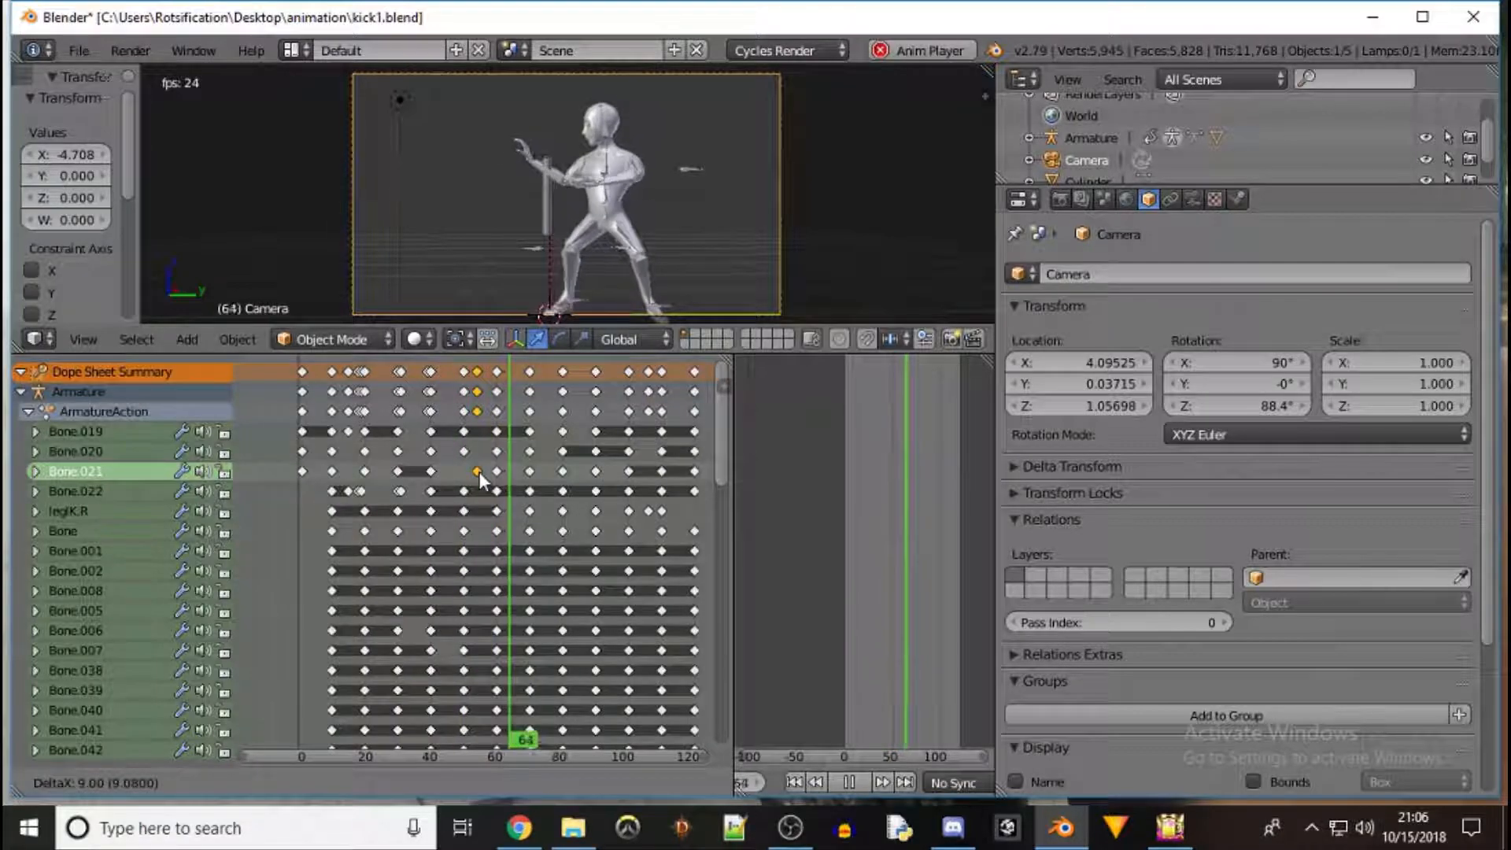